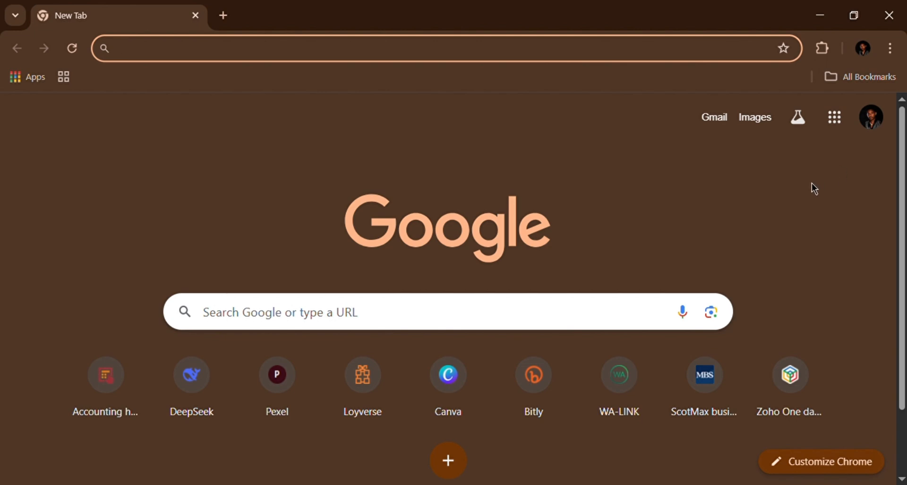
# Open Google Forms from the Google apps and create a new blank form
pyautogui.click(845, 126)
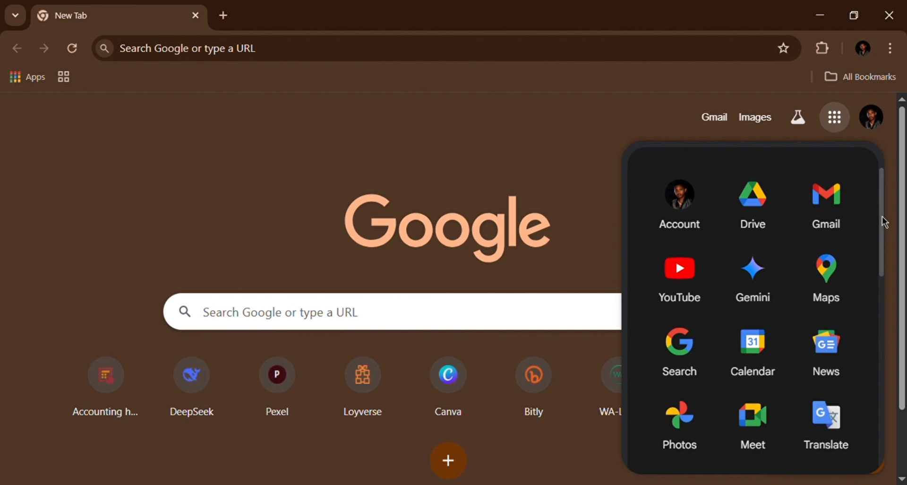
pyautogui.moveTo(885, 222); pyautogui.dragTo(887, 356)
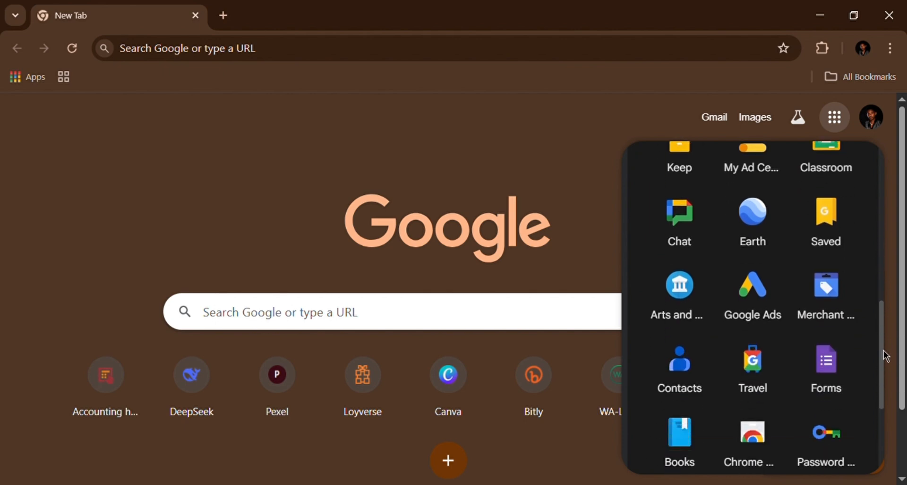
pyautogui.click(823, 378)
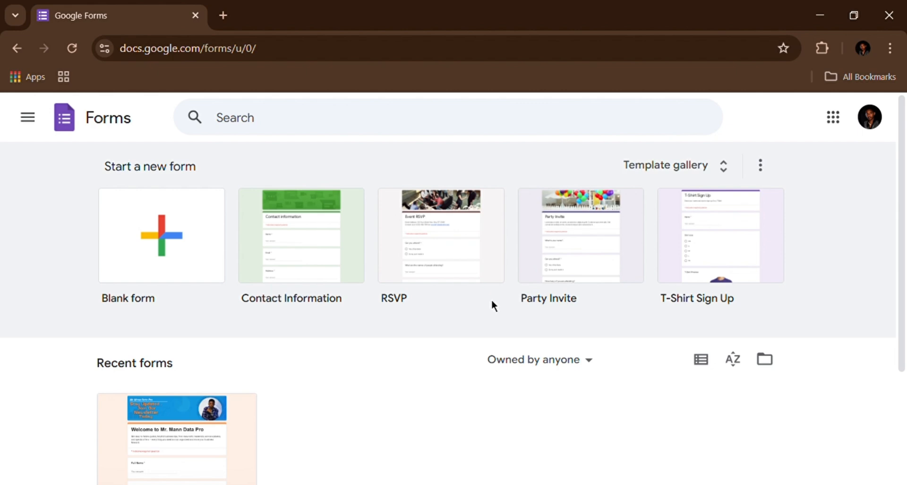
pyautogui.click(193, 270)
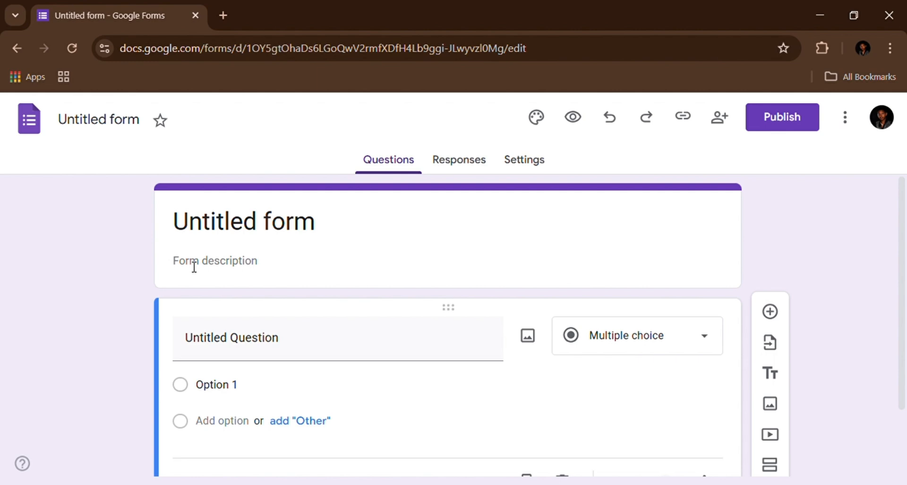
# Name the untitled form "CLIENT DATA FORM"
pyautogui.click(186, 230)
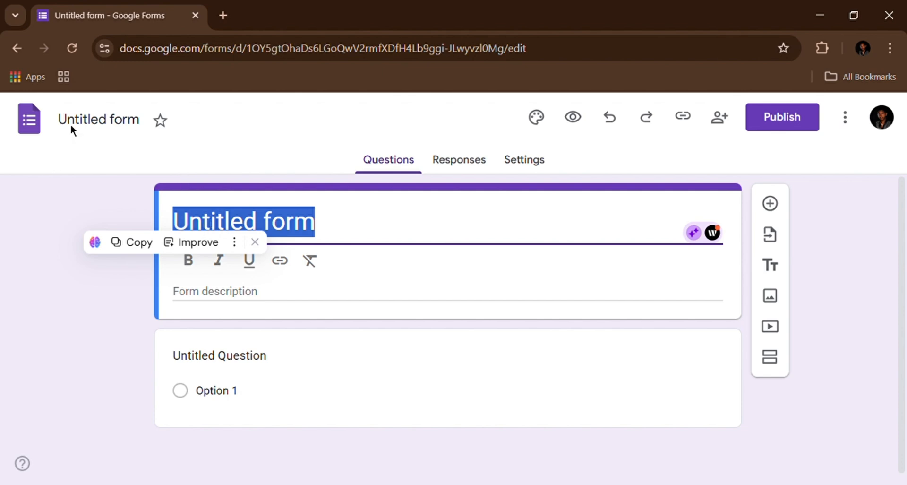
pyautogui.click(85, 128)
pyautogui.write('CLIENT DATA FORM')
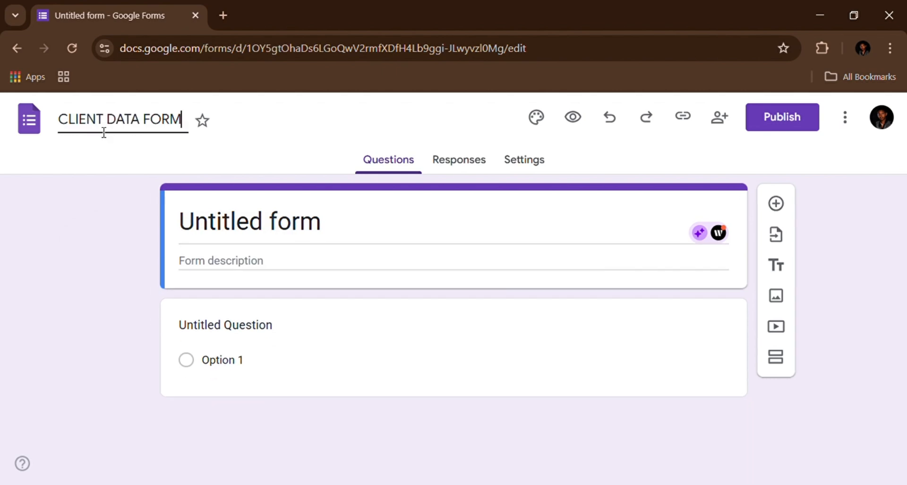
pyautogui.click(89, 213)
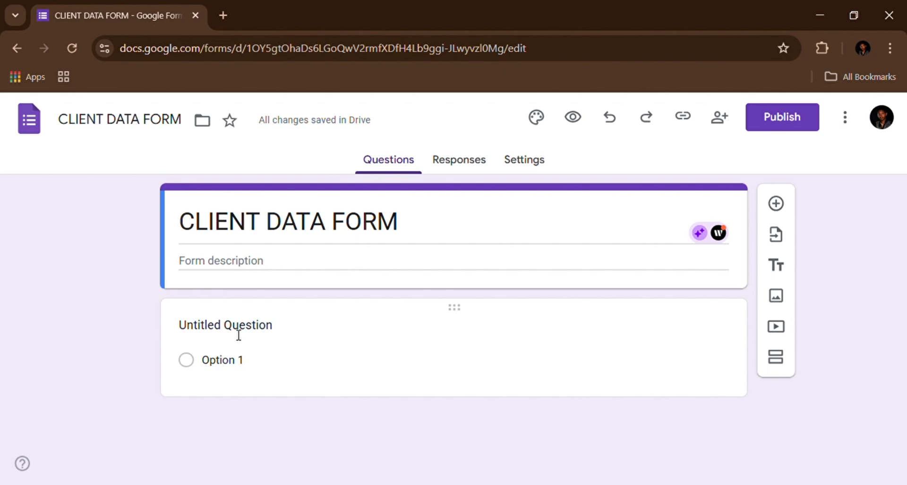
# Add a form description promoting the newsletter's business tips, step by step guide and free resourceful materials to help clients stay organized and grow their business
pyautogui.click(373, 239)
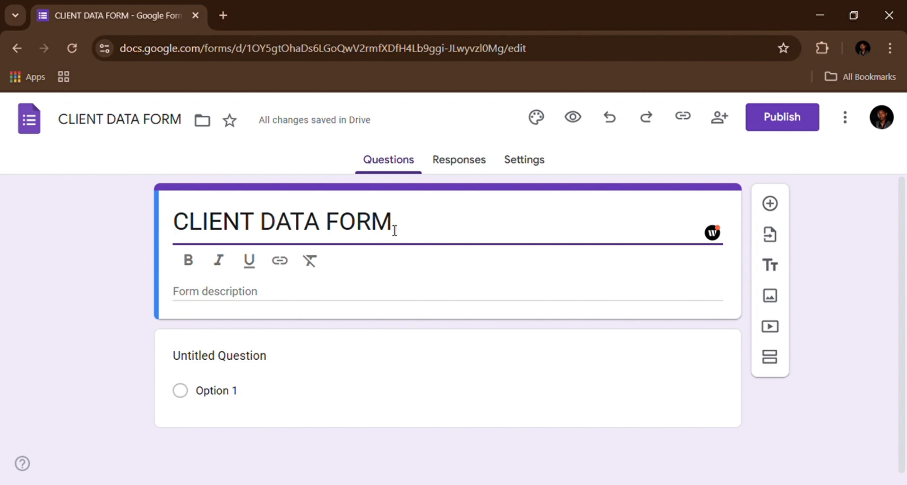
pyautogui.click(349, 297)
pyautogui.write('Stay updated with Mr. Mann data pro newsletter, Get business tips, step by step guide, free resourceful materials to help you stay organized and grow your business.')
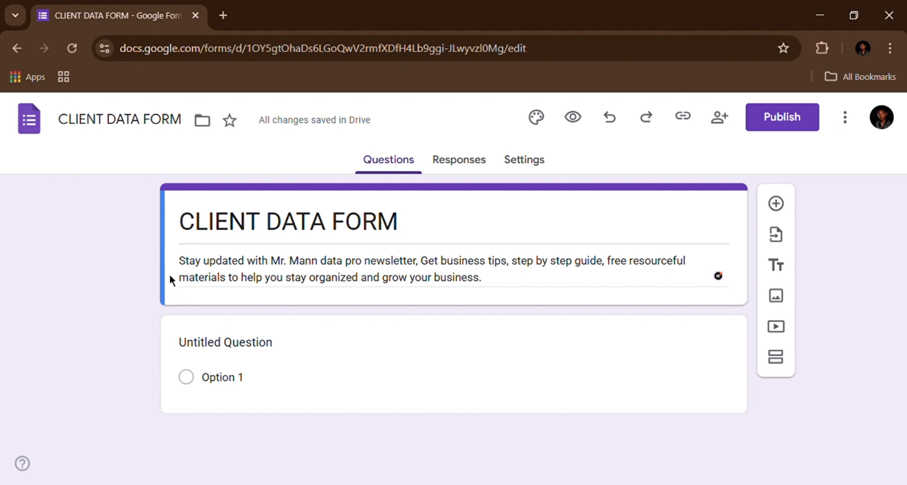
# Replace the title of the first untitled question with "Full name"
pyautogui.click(194, 342)
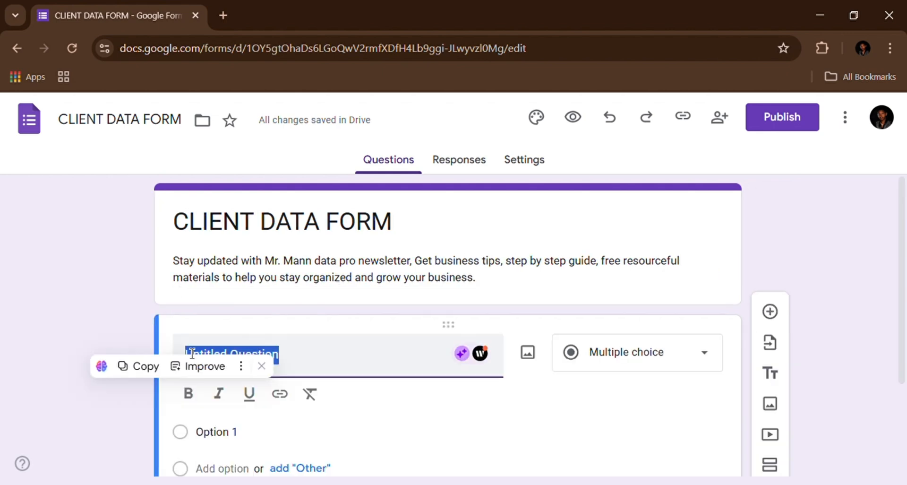
pyautogui.click(309, 358)
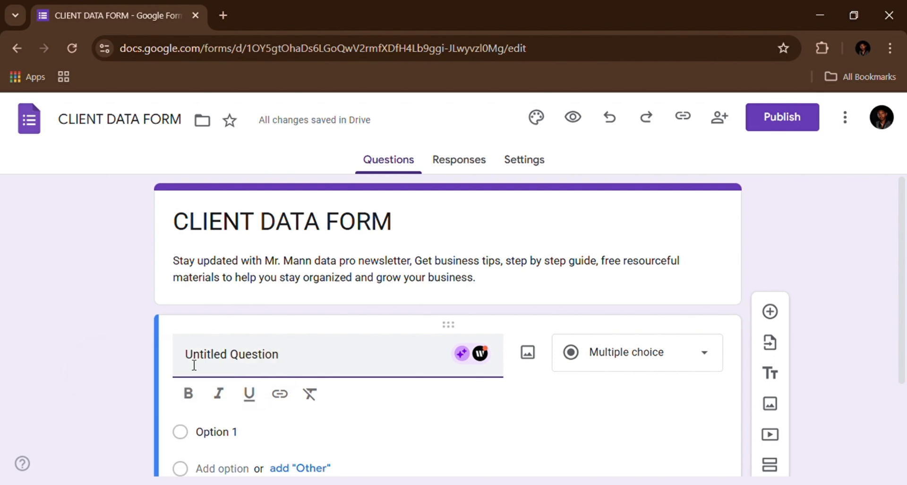
pyautogui.press('BackSpace')
pyautogui.press('BackSpace')
pyautogui.press('BackSpace')
pyautogui.press('BackSpace')
pyautogui.press('BackSpace')
pyautogui.press('BackSpace')
pyautogui.press('BackSpace')
pyautogui.press('BackSpace')
pyautogui.press('BackSpace')
pyautogui.press('BackSpace')
pyautogui.press('BackSpace')
pyautogui.press('BackSpace')
pyautogui.press('BackSpace')
pyautogui.press('BackSpace')
pyautogui.press('BackSpace')
pyautogui.press('BackSpace')
pyautogui.press('BackSpace')
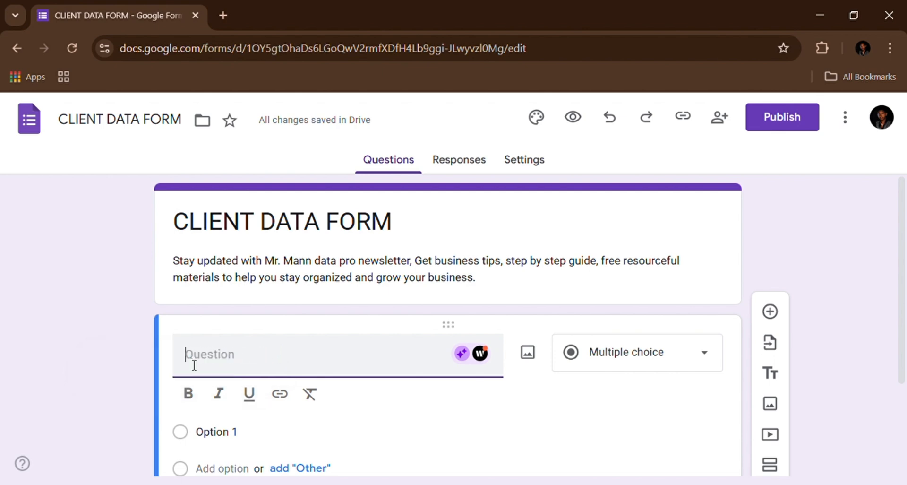
pyautogui.write('Full name')
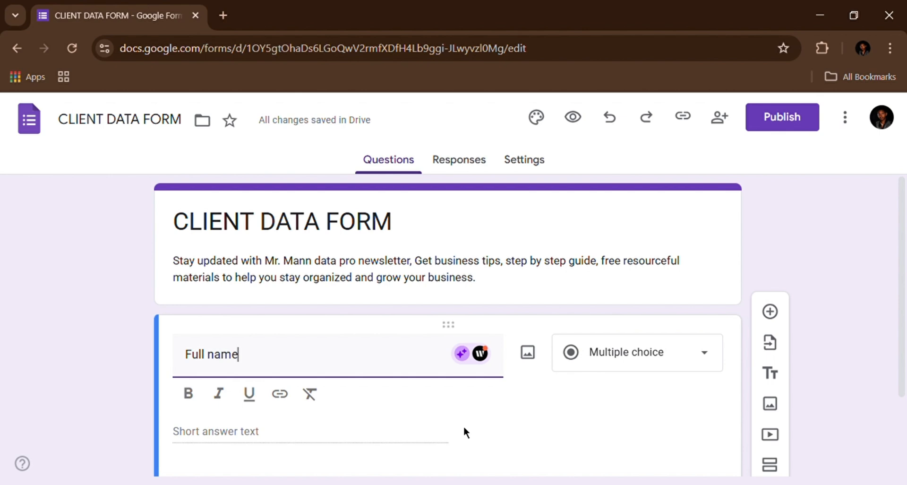
# Set the "Full name" question to the Short answer type and make it required
pyautogui.click(703, 366)
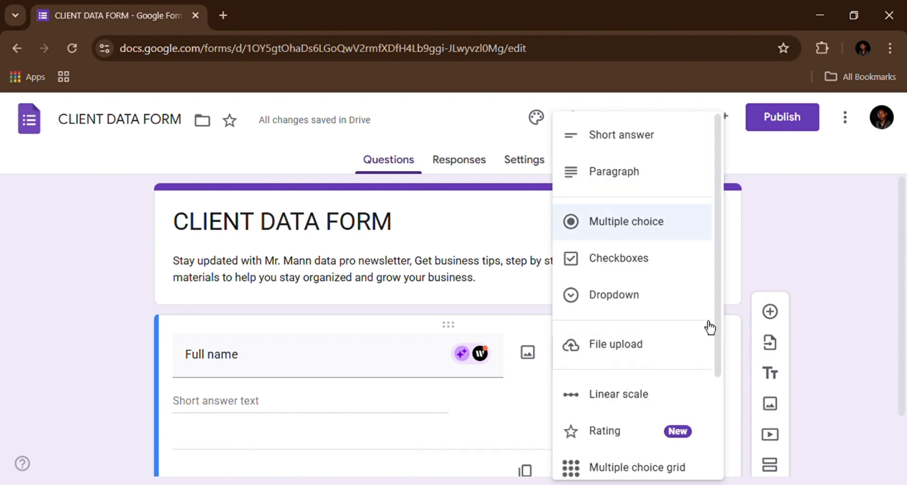
pyautogui.click(687, 137)
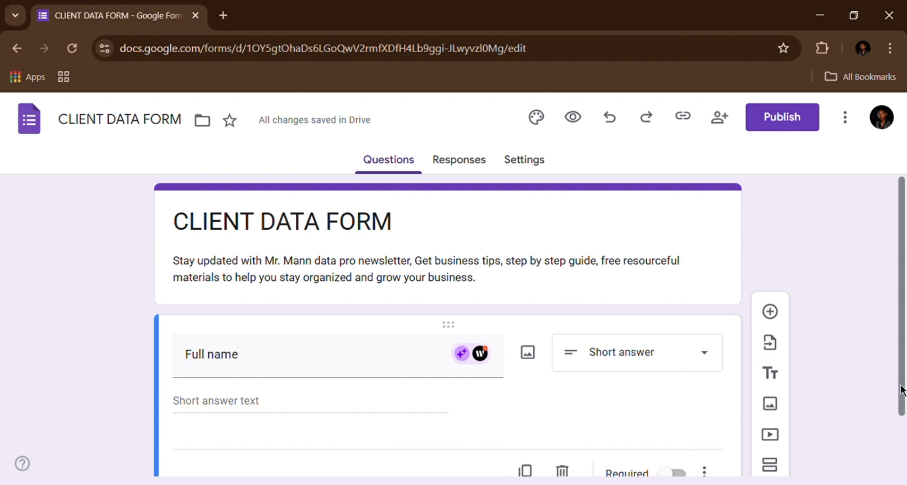
pyautogui.moveTo(901, 386); pyautogui.dragTo(903, 423)
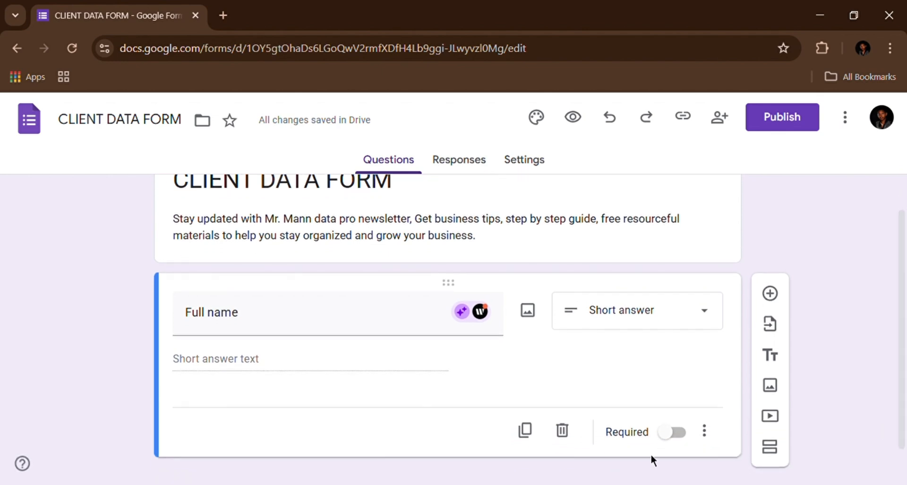
pyautogui.click(688, 439)
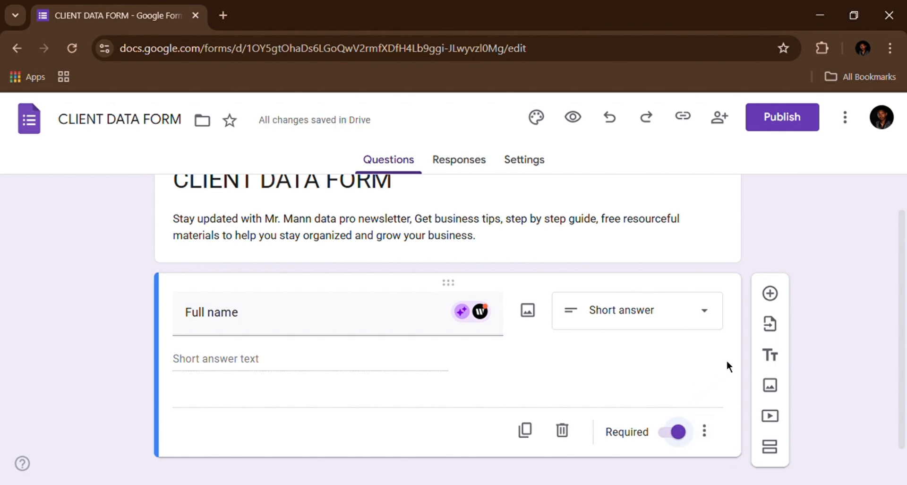
# Add a required Short answer question titled "Phone number (Whatsapp preferred)" below the full name question
pyautogui.click(770, 293)
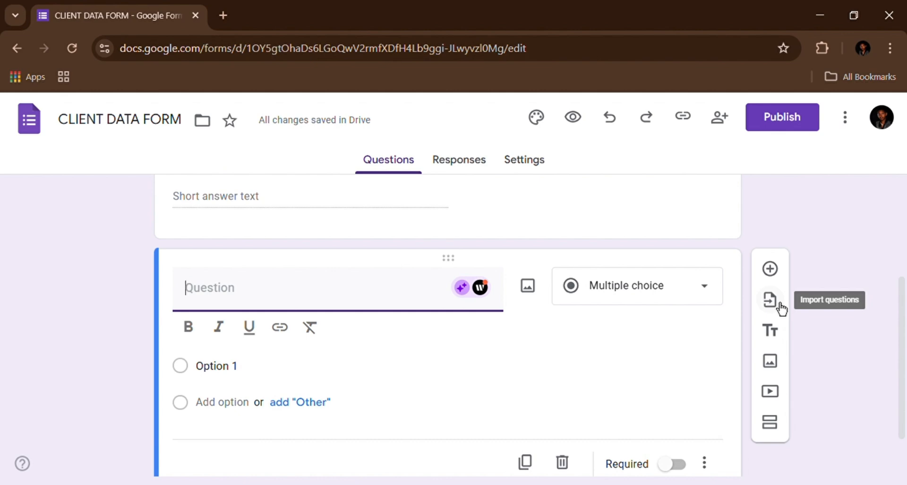
pyautogui.write('Phone number')
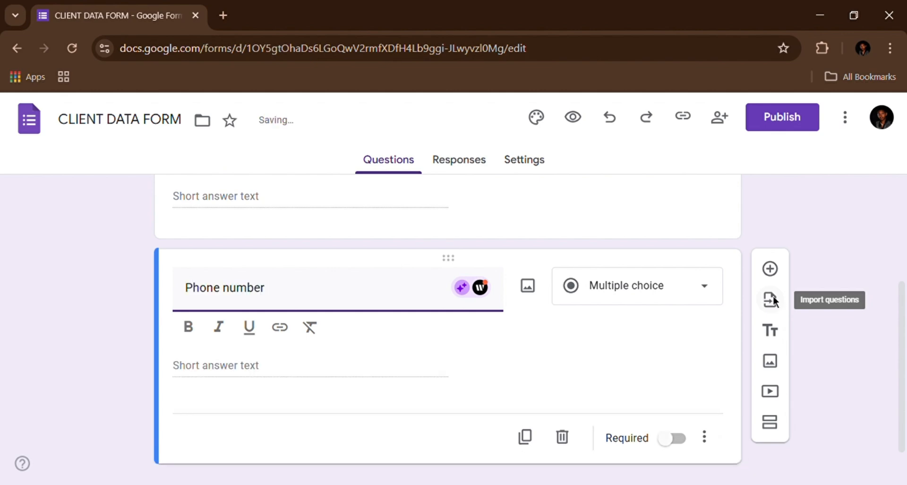
pyautogui.write(' (Whatsapp preferred)')
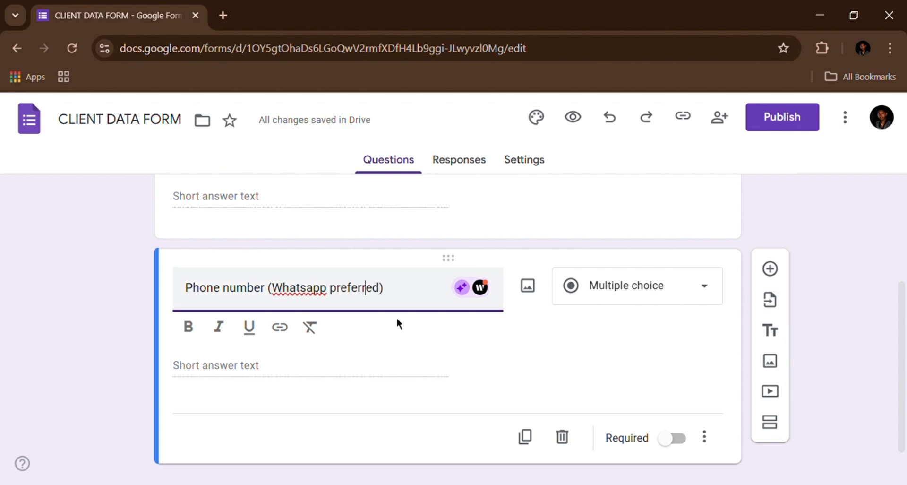
pyautogui.click(704, 298)
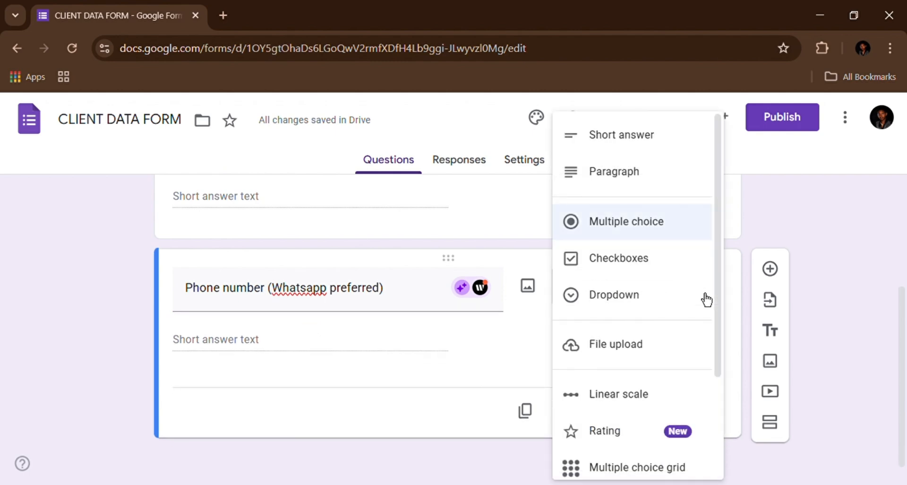
pyautogui.click(659, 148)
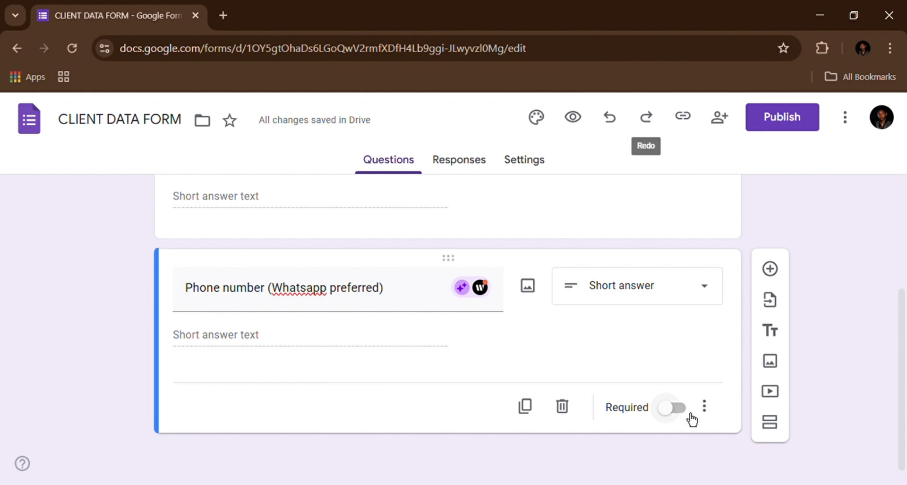
pyautogui.click(675, 411)
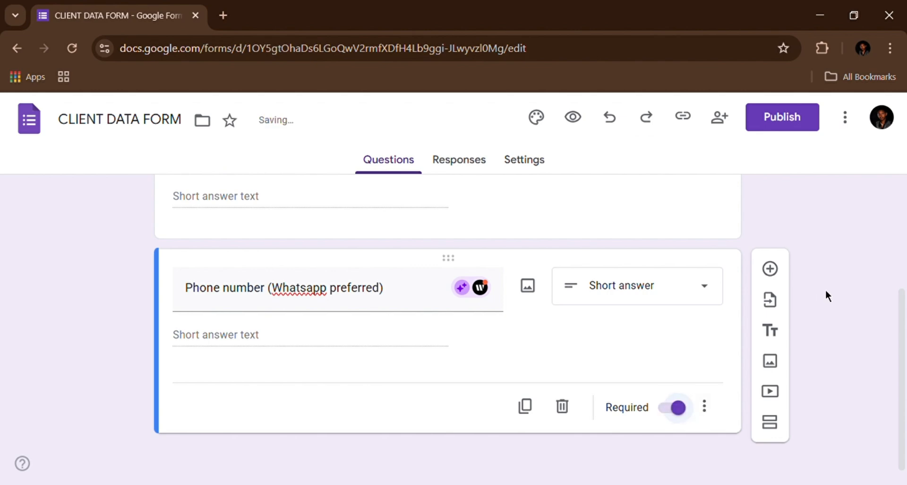
# Add a required Short answer question titled "Email" below the phone number question
pyautogui.click(772, 270)
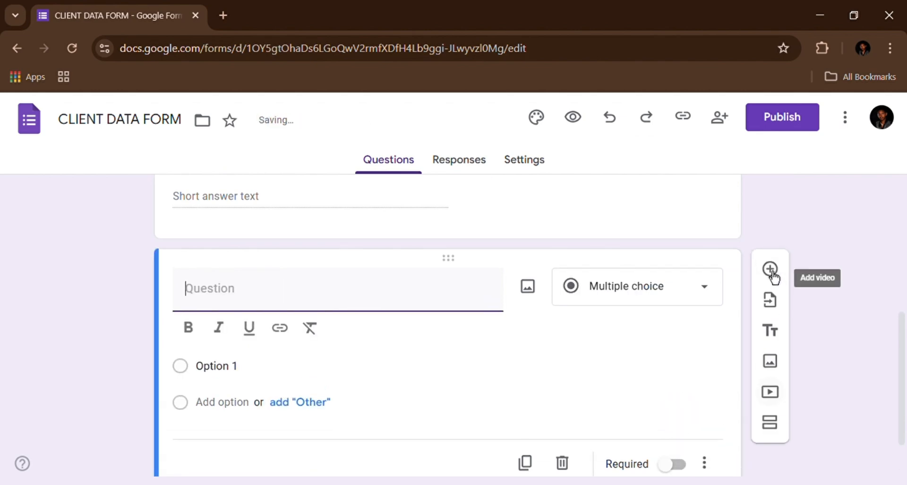
pyautogui.write('e')
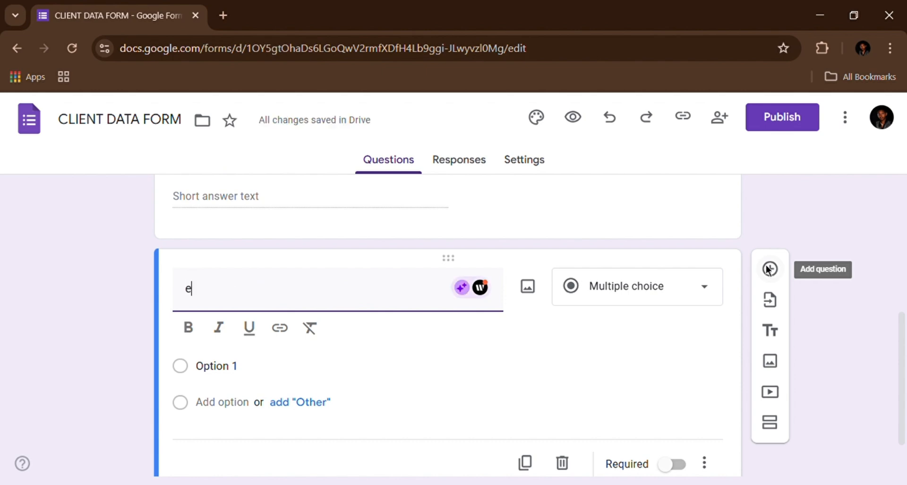
pyautogui.press('BackSpace')
pyautogui.write('Email')
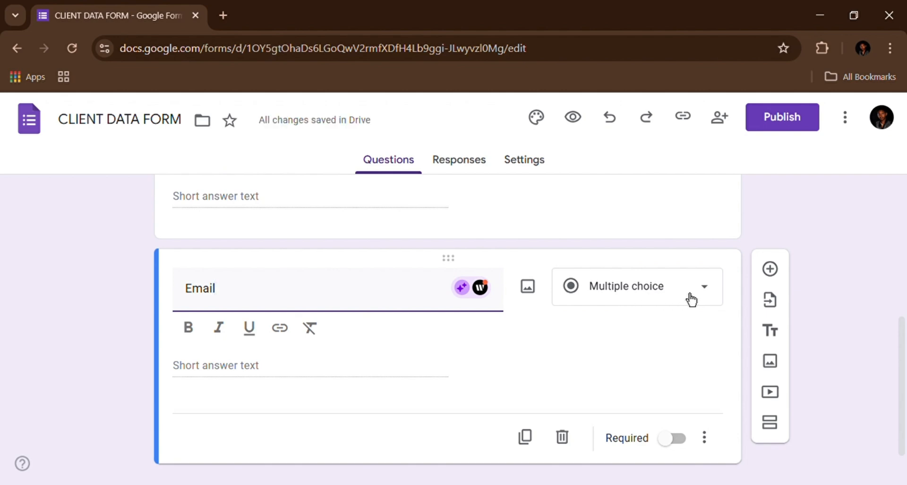
pyautogui.click(714, 299)
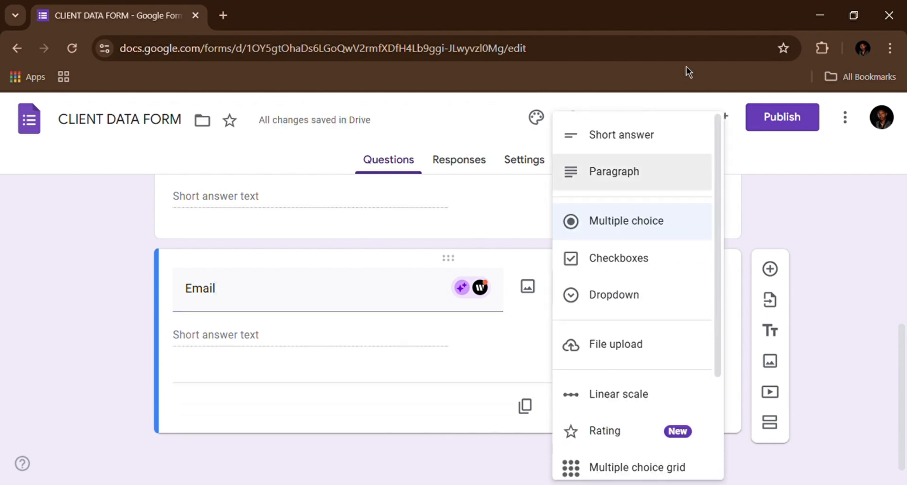
pyautogui.click(668, 137)
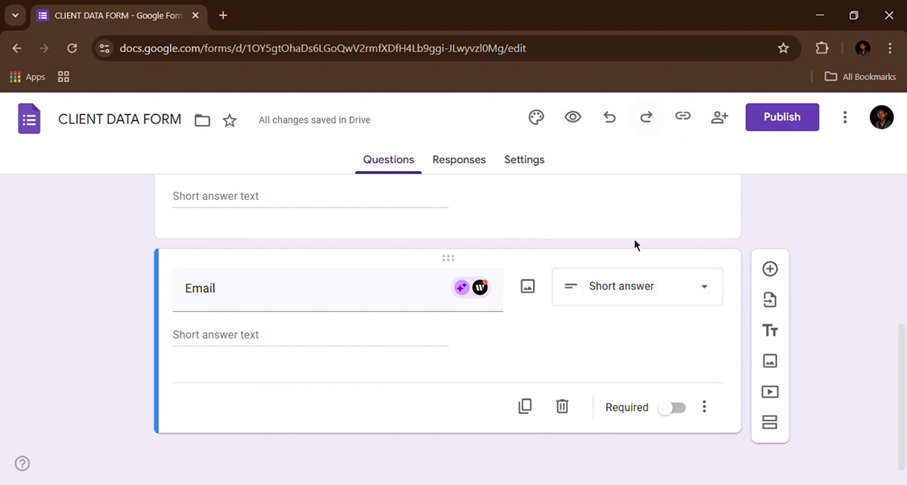
pyautogui.click(687, 417)
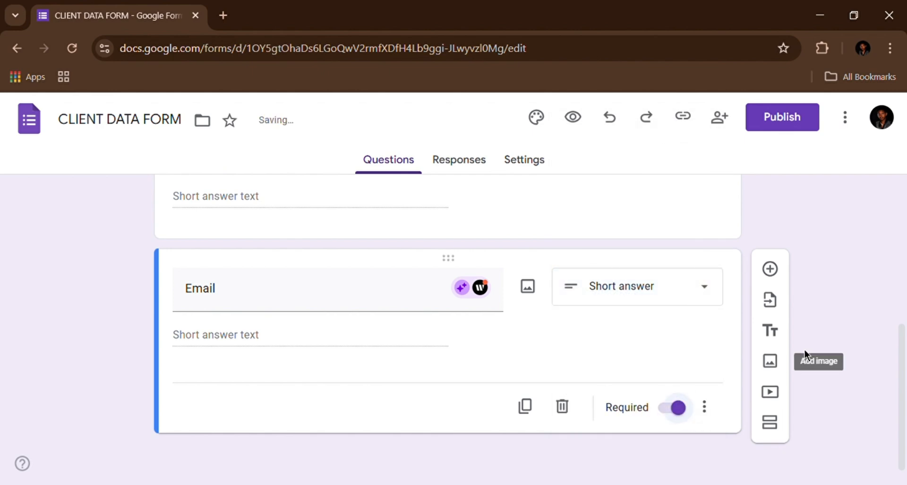
# Add a required date question titled "Date of Birth" below the email question
pyautogui.click(772, 272)
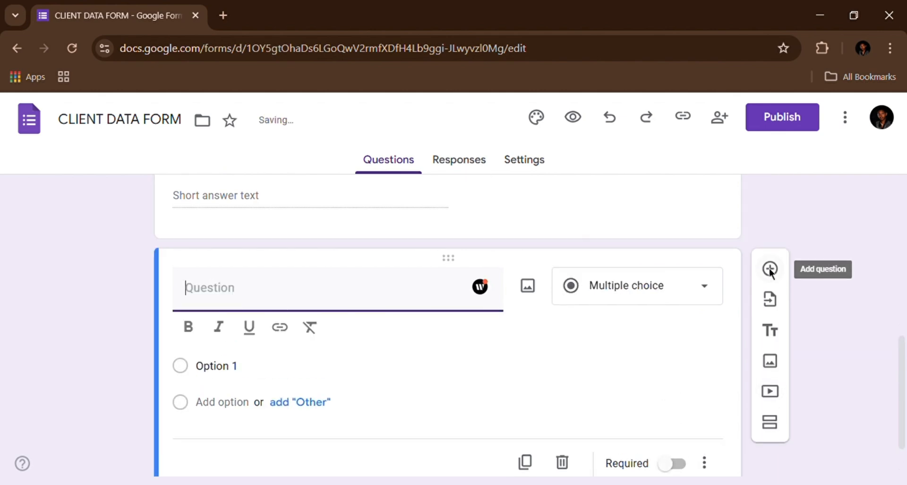
pyautogui.write('d')
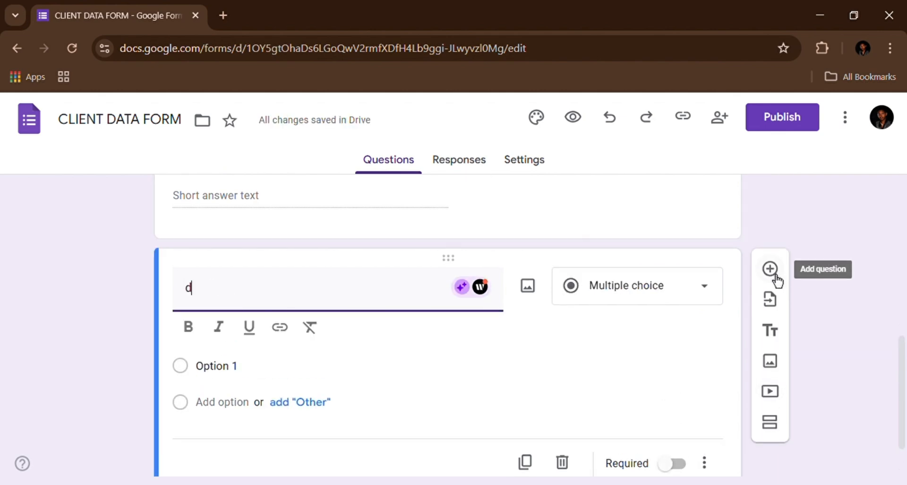
pyautogui.press('BackSpace')
pyautogui.write('Dat')
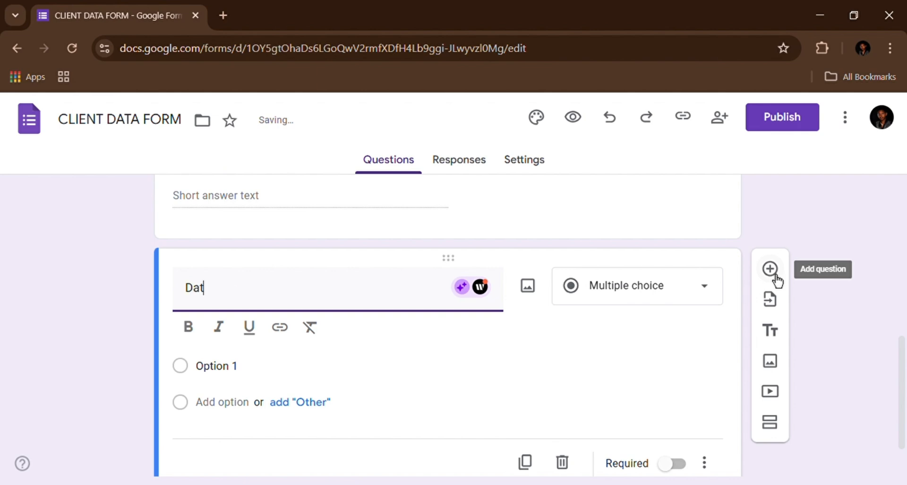
pyautogui.write('eo')
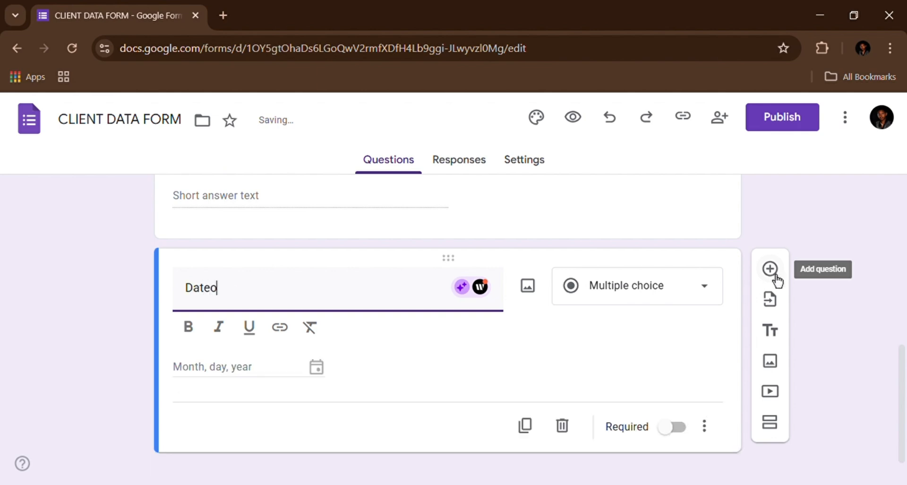
pyautogui.write('f')
pyautogui.press('BackSpace')
pyautogui.press('BackSpace')
pyautogui.write('of Birth')
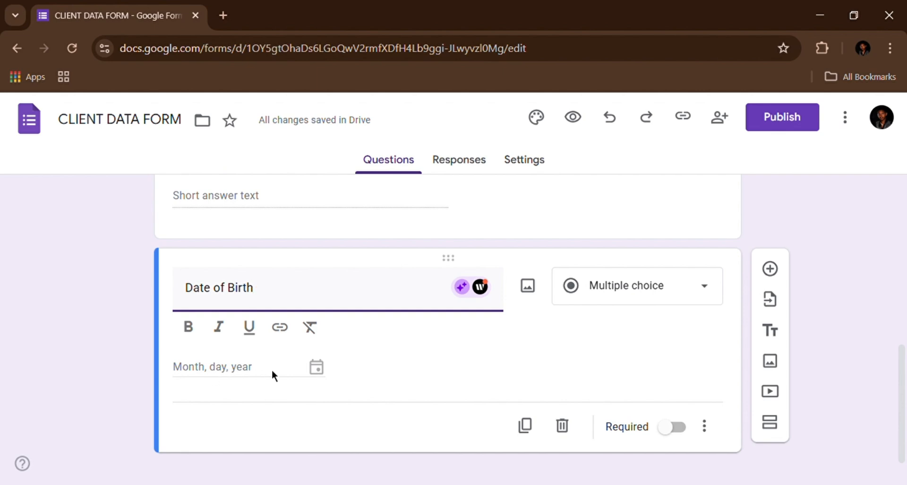
pyautogui.click(314, 366)
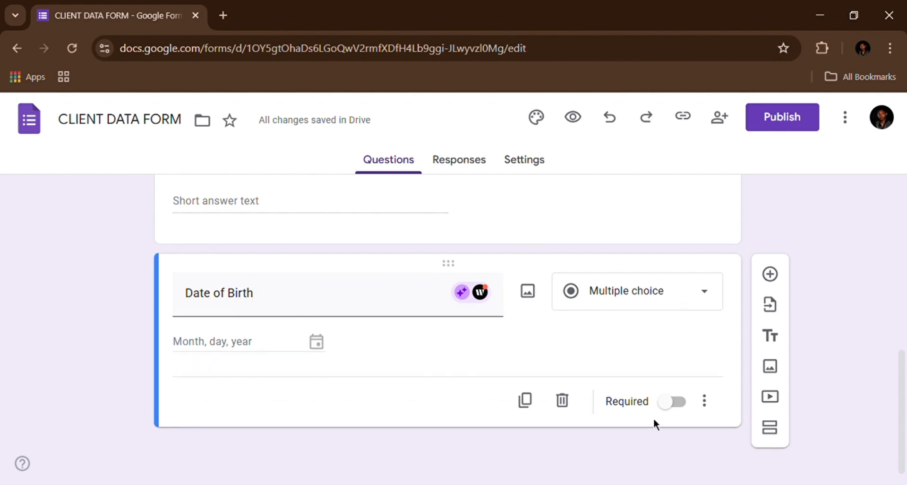
pyautogui.click(675, 402)
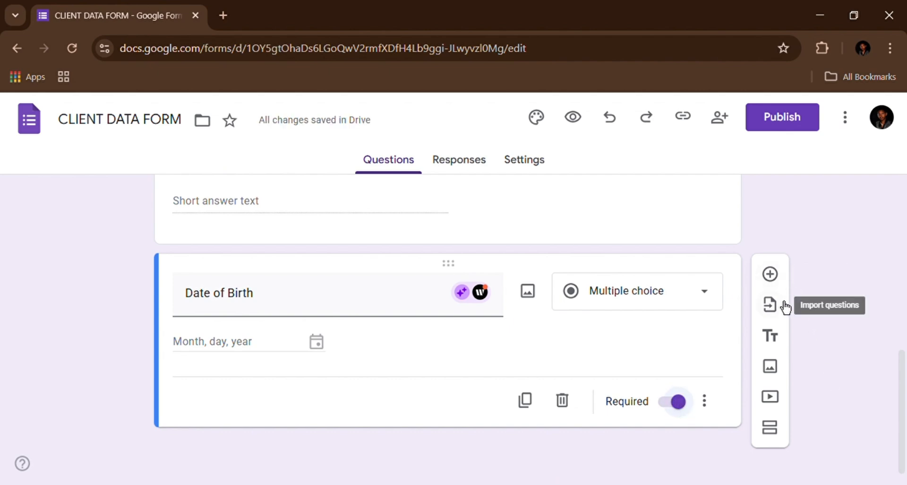
# Add a multiple choice question titled "Gender" with the options male, Female, Prefer not to say and Other
pyautogui.click(770, 274)
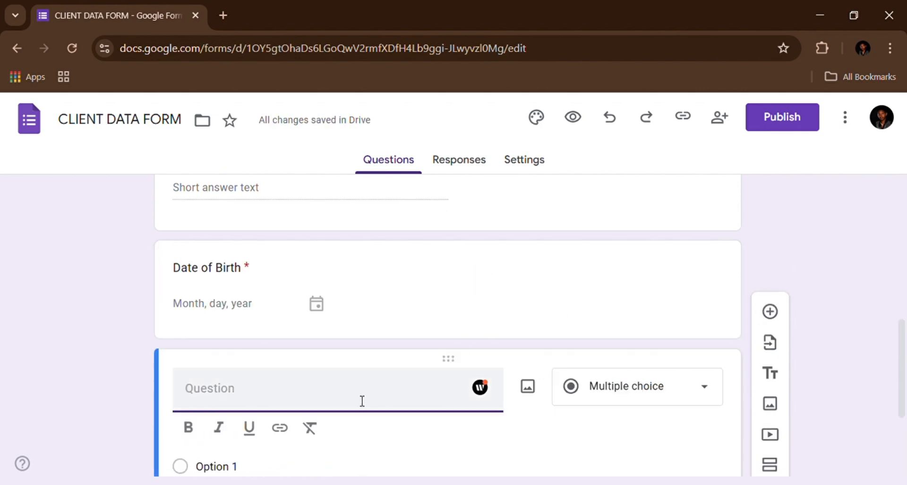
pyautogui.write('Gender')
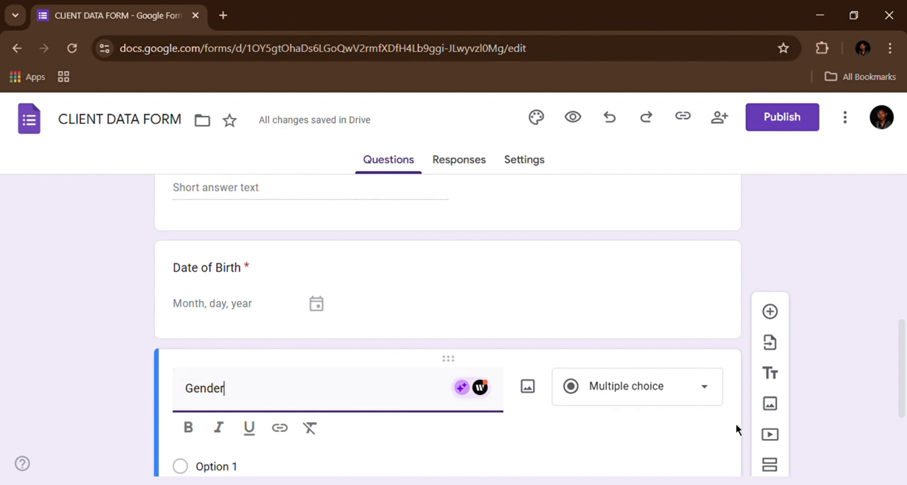
pyautogui.scroll(-2, 890, 405)
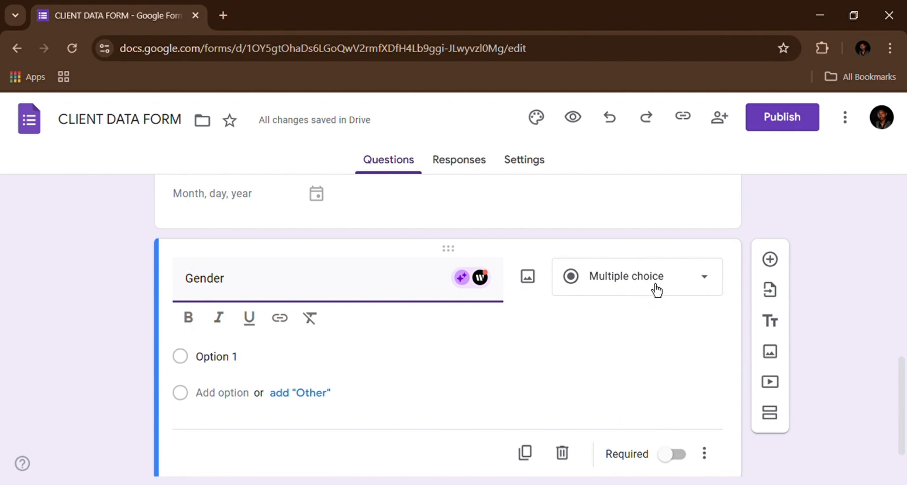
pyautogui.click(225, 364)
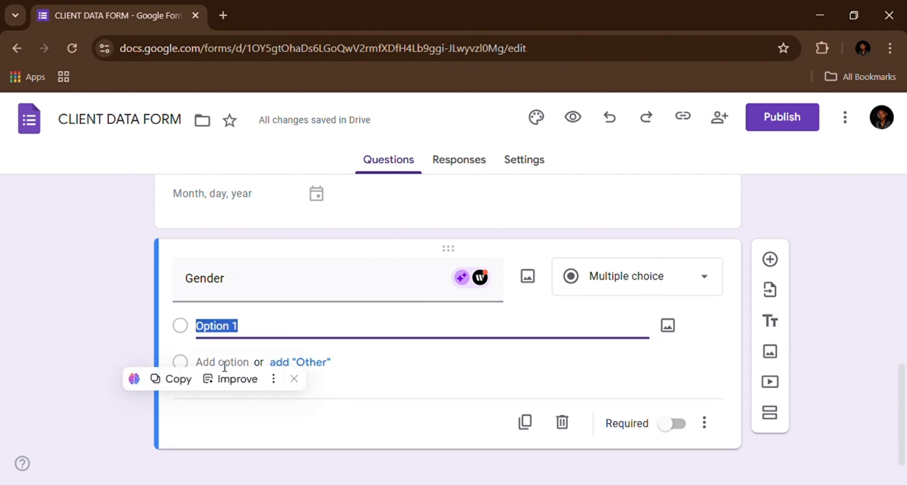
pyautogui.write('mal')
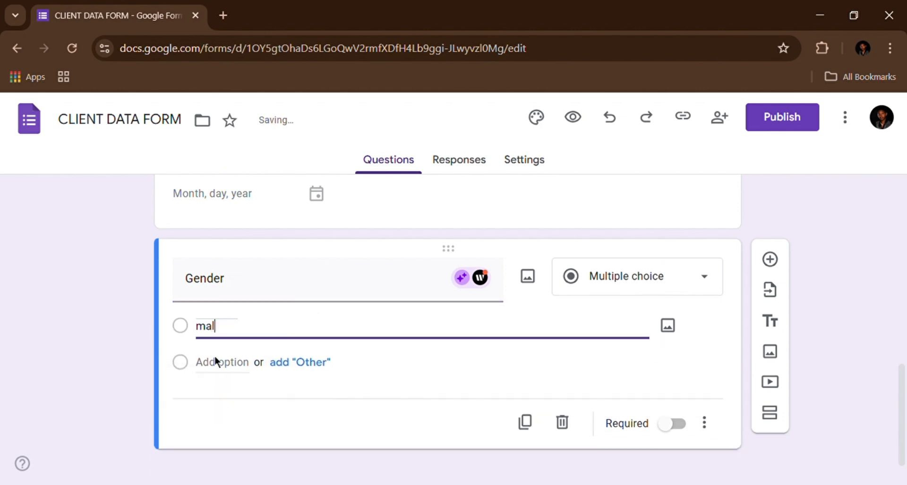
pyautogui.write('e')
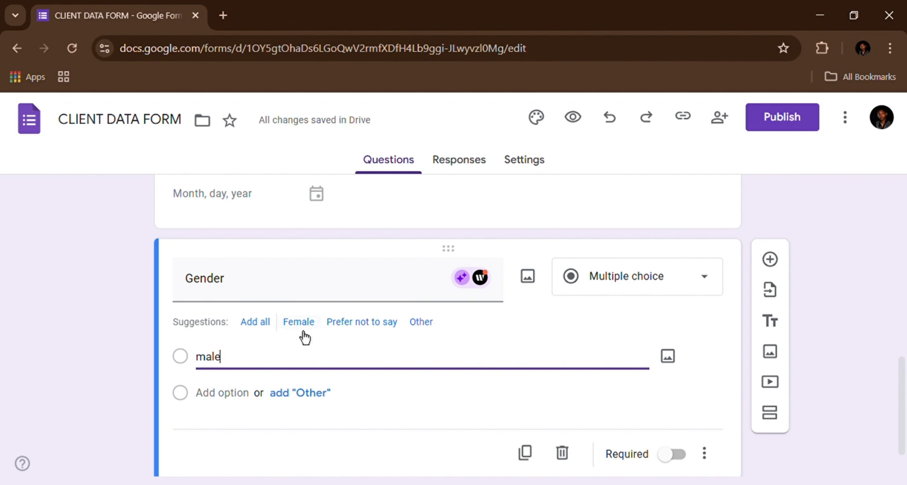
pyautogui.click(266, 327)
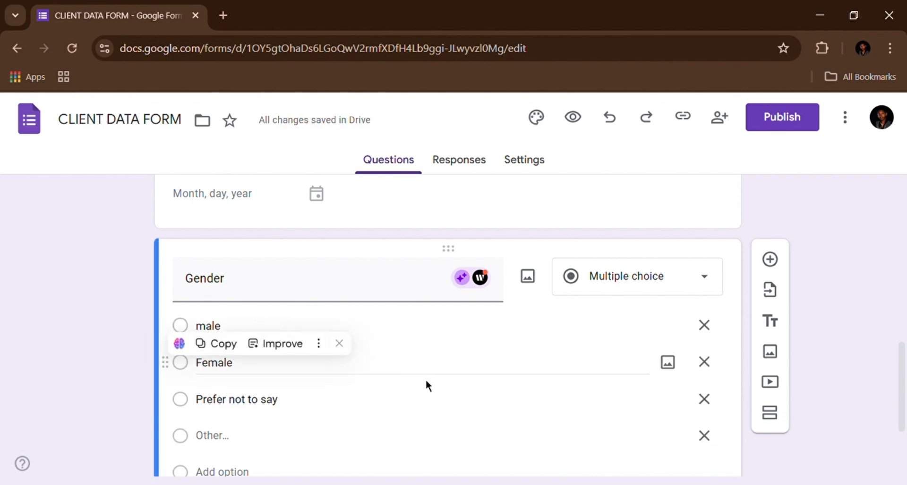
pyautogui.click(309, 436)
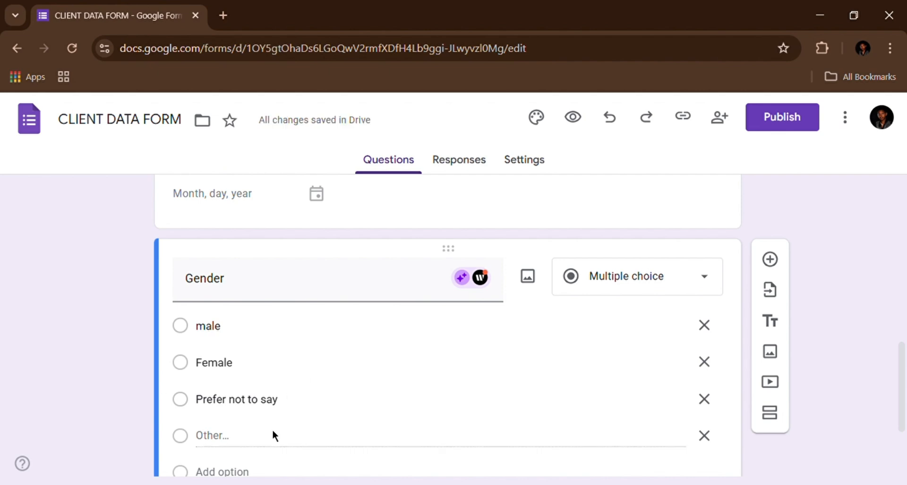
pyautogui.scroll(-2, 272, 429)
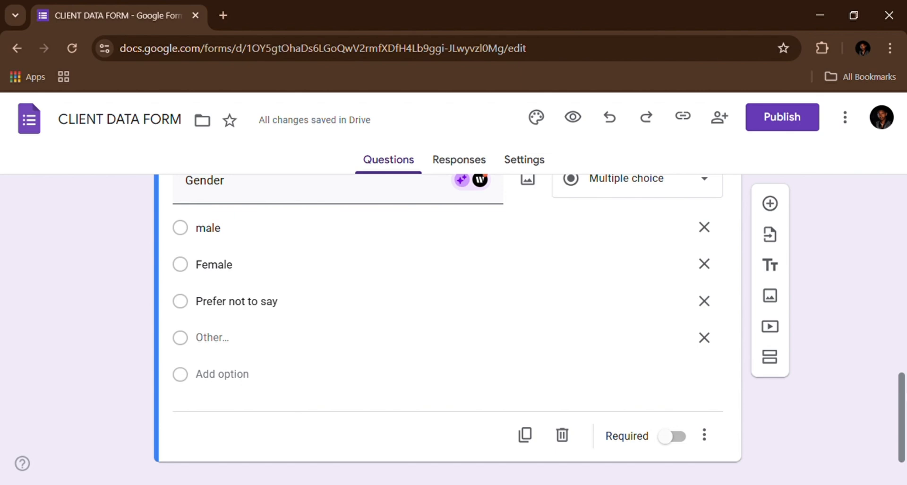
# Add a multiple choice question titled "Marital status" below the gender question
pyautogui.click(770, 204)
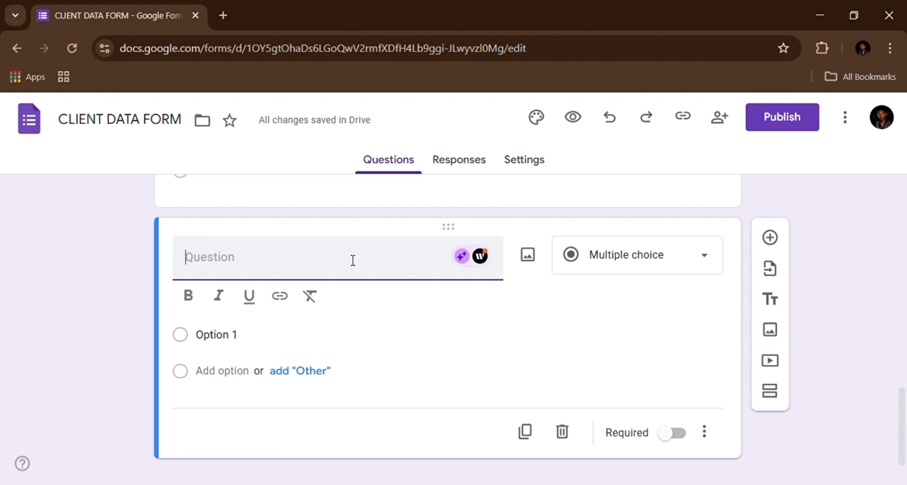
pyautogui.write('m')
pyautogui.press('BackSpace')
pyautogui.write('Ma')
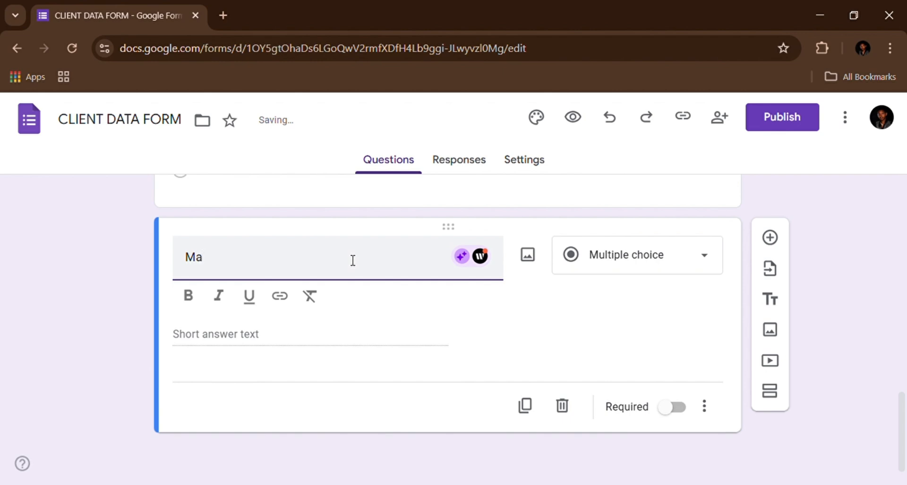
pyautogui.write('tir')
pyautogui.press('BackSpace')
pyautogui.press('BackSpace')
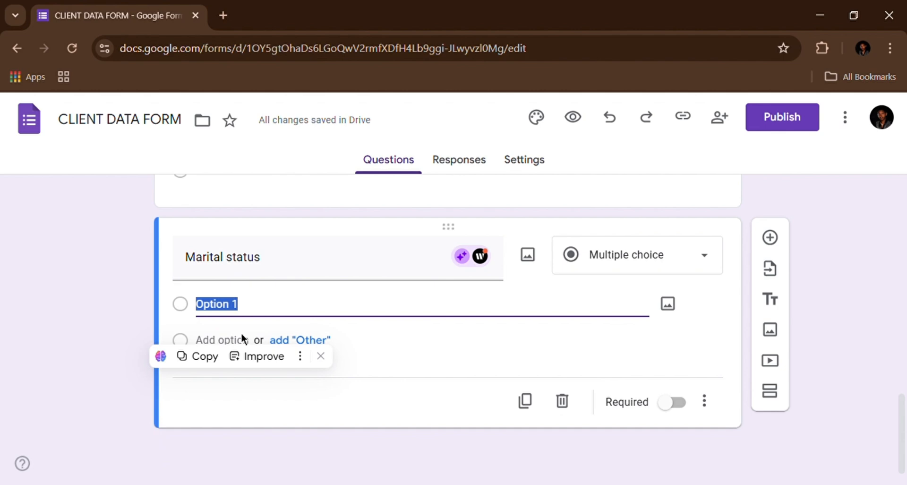
# Give the "Marital status" question the options Married, Divorced, Single and Other, and make it required
pyautogui.write('Ma')
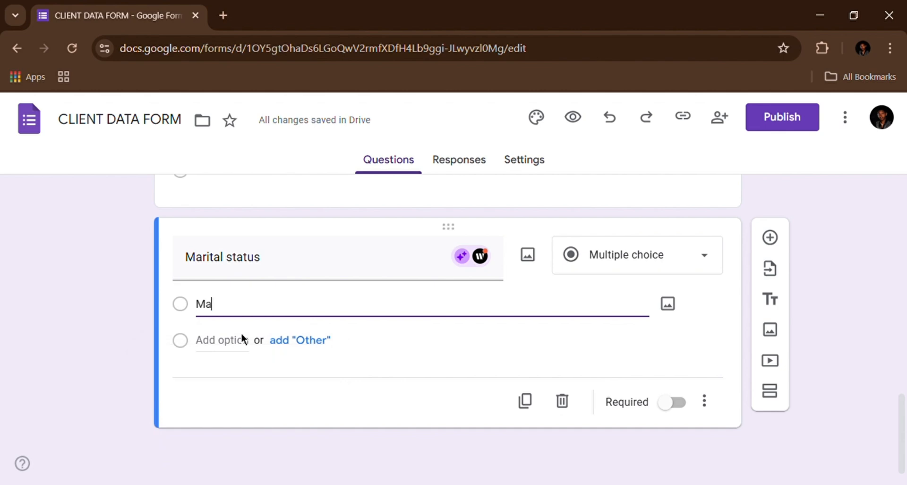
pyautogui.write('rried')
pyautogui.click(251, 341)
pyautogui.write('D')
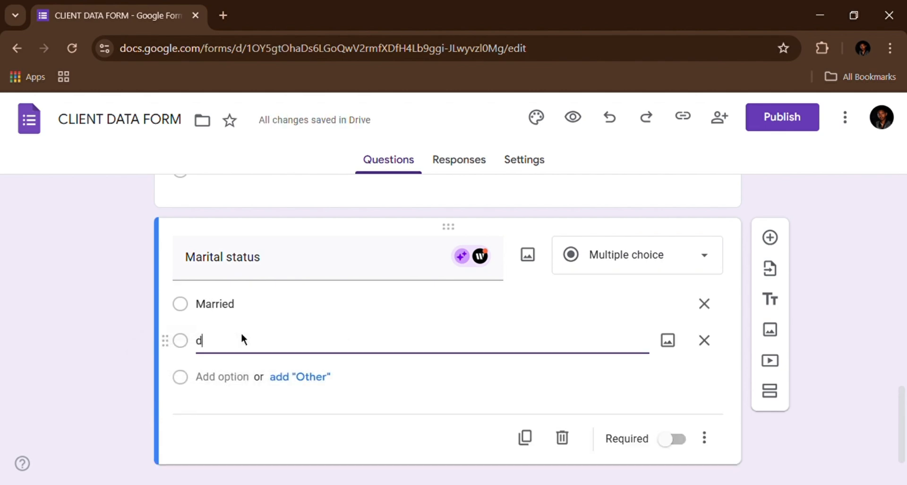
pyautogui.write('ivorced')
pyautogui.press('Return')
pyautogui.write('Single')
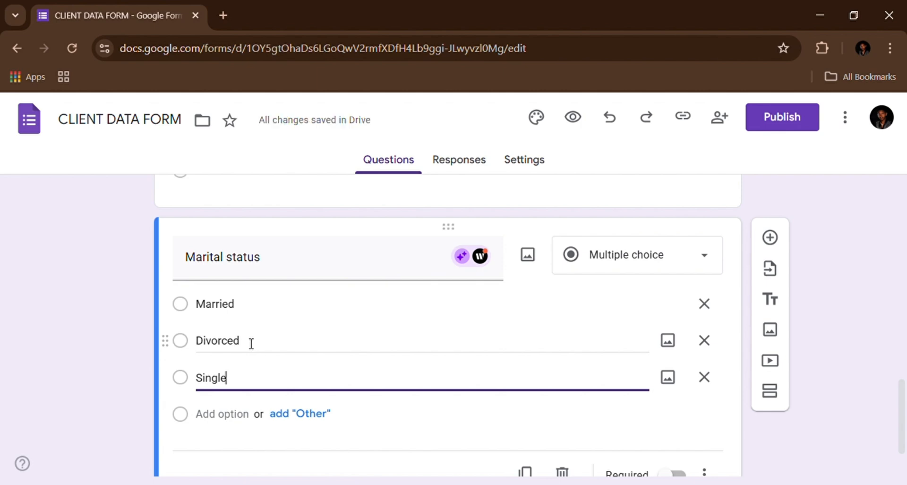
pyautogui.click(303, 416)
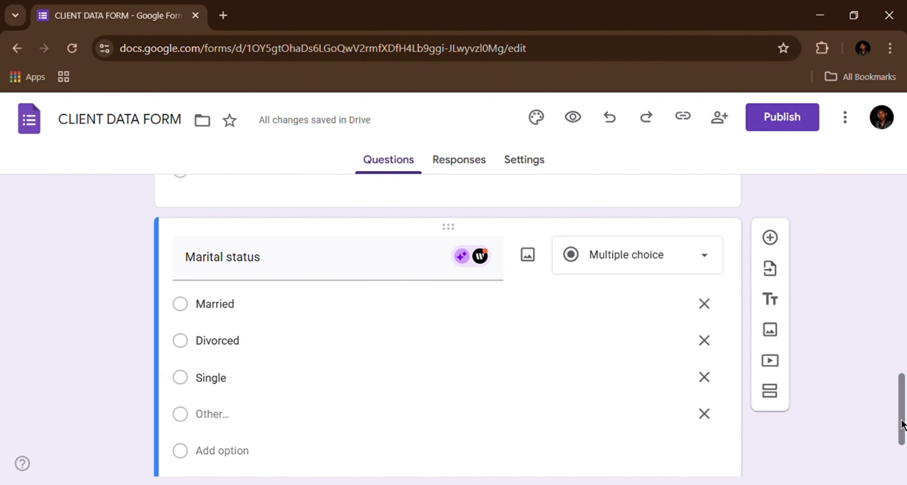
pyautogui.moveTo(903, 424); pyautogui.dragTo(904, 464)
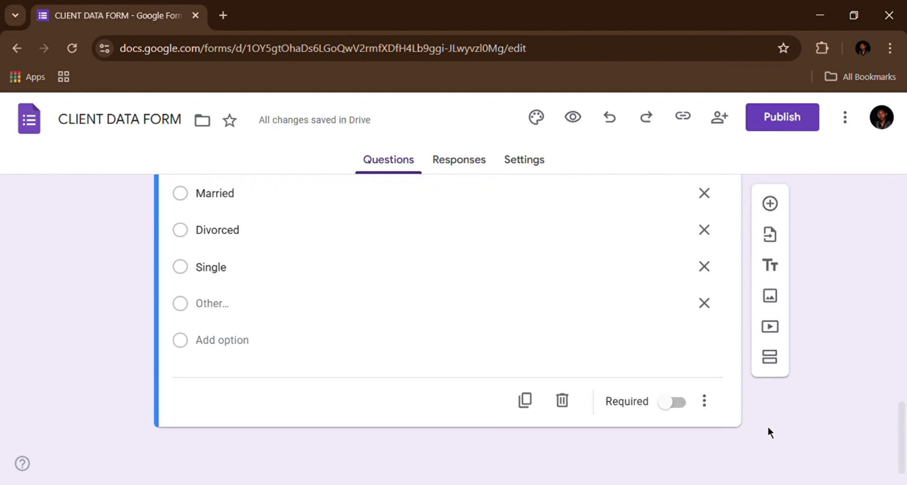
pyautogui.click(682, 410)
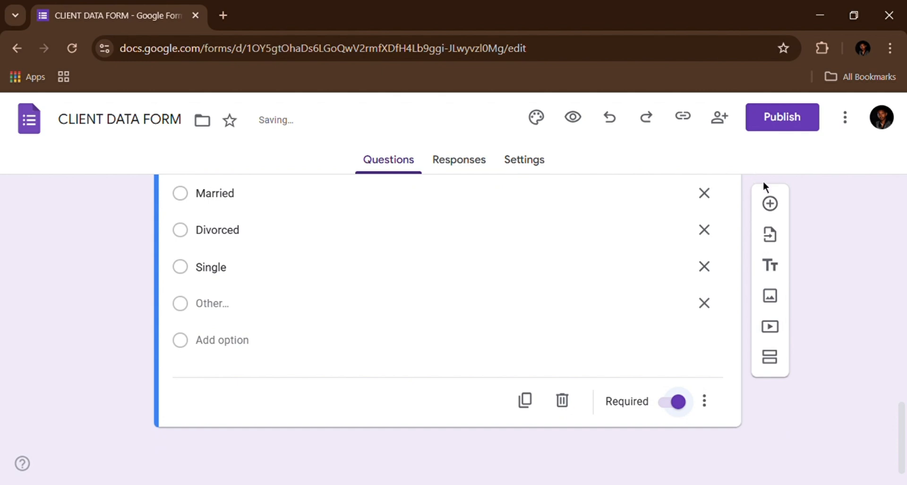
# Add a multiple choice question titled "Work type" below the marital status question
pyautogui.click(771, 205)
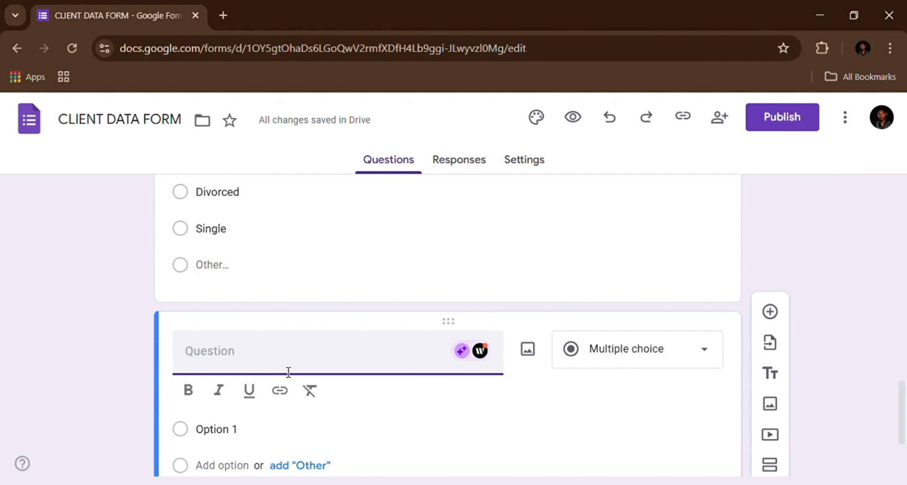
pyautogui.write('Work ')
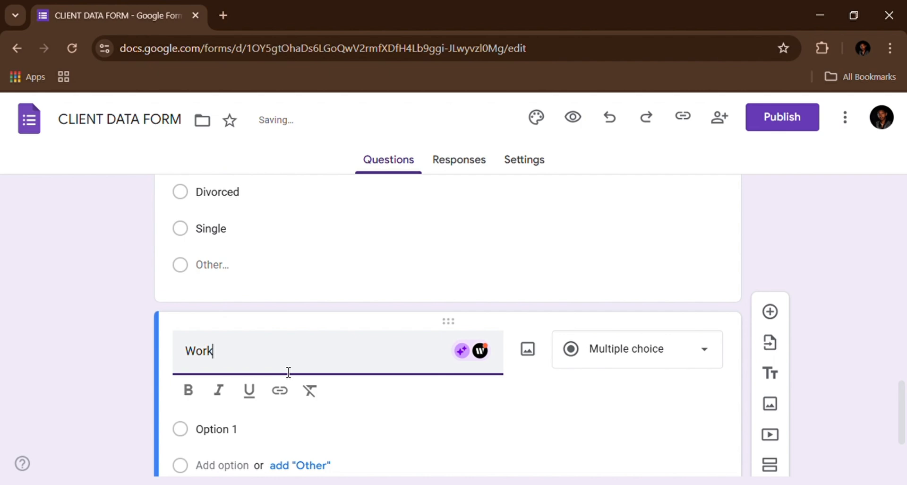
pyautogui.write('type')
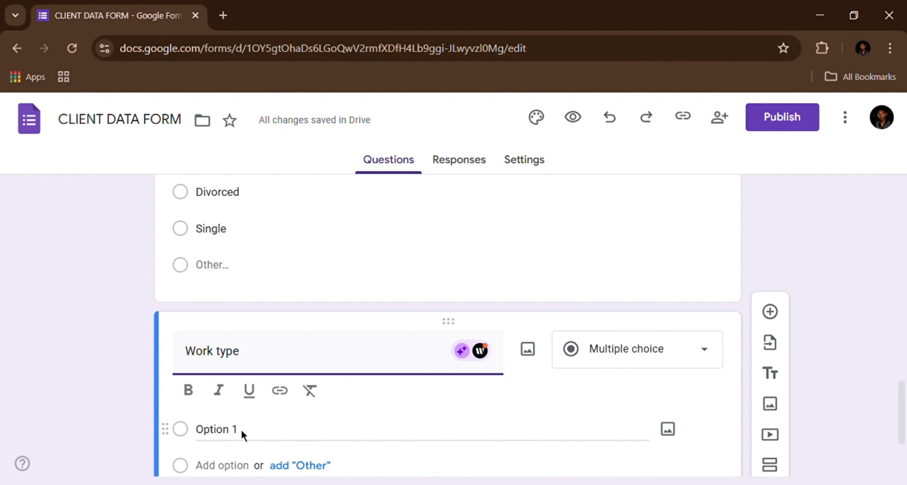
# Give the "Work type" question the options Entreprenuer, Employee, Students and Other
pyautogui.click(252, 440)
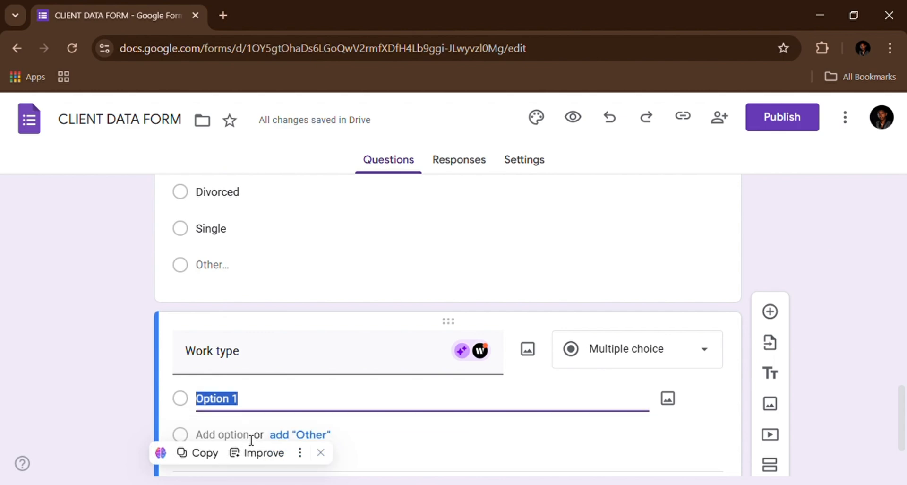
pyautogui.write('Entrepreneur')
pyautogui.press('Return')
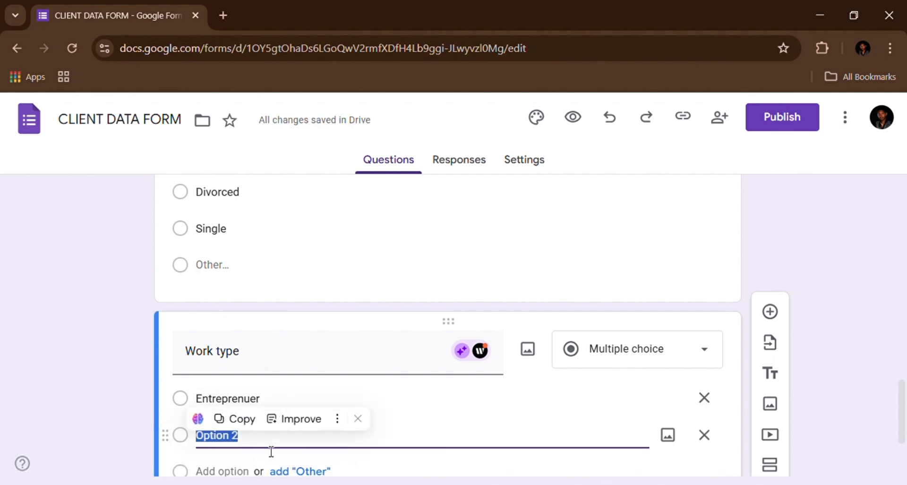
pyautogui.write('Employee')
pyautogui.press('Return')
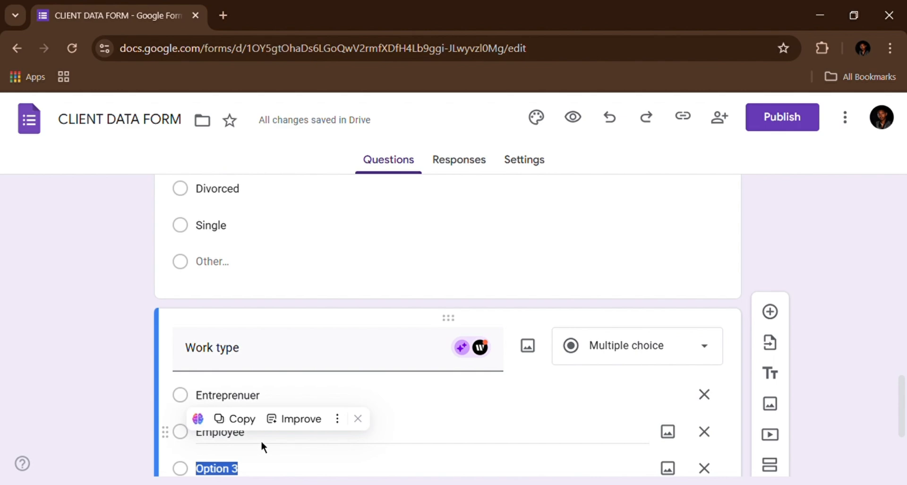
pyautogui.write('Sy')
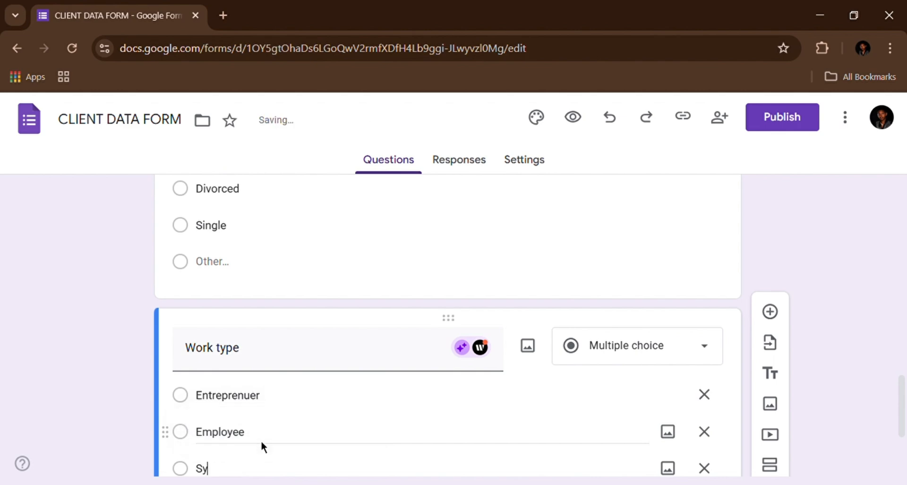
pyautogui.press('BackSpace')
pyautogui.write('tudents')
pyautogui.scroll(-3, 456, 451)
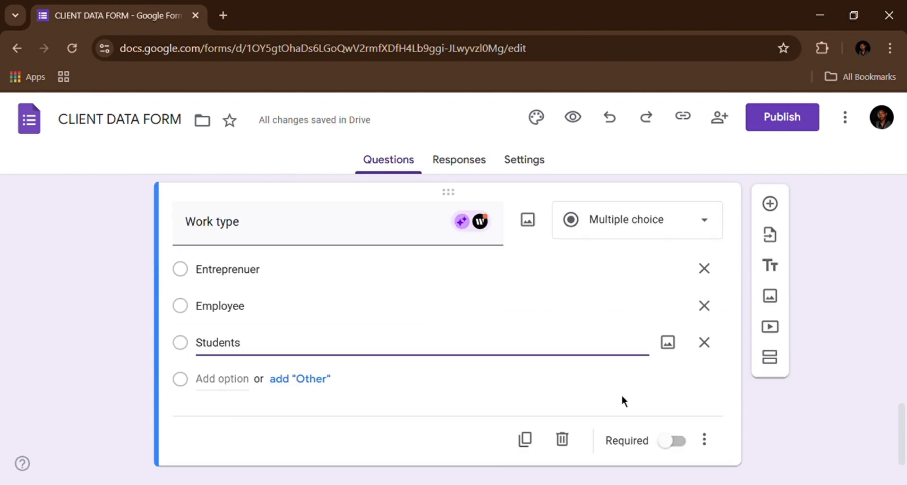
pyautogui.click(320, 386)
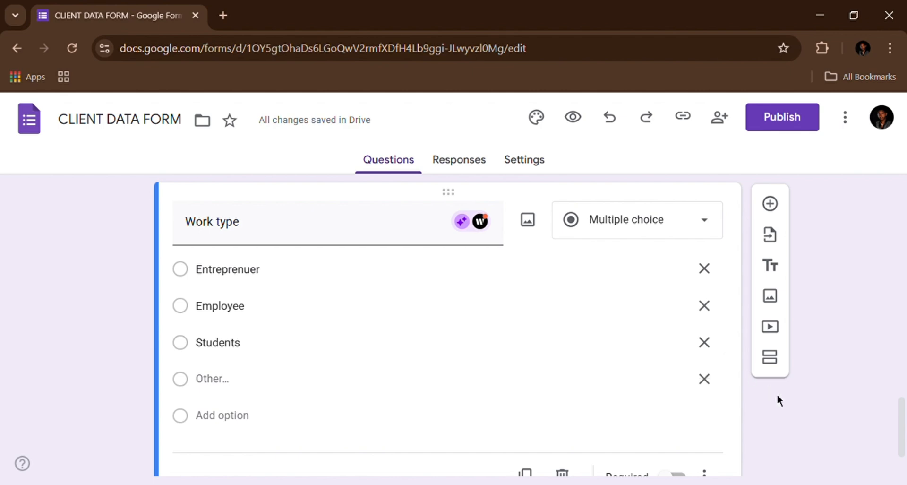
pyautogui.scroll(-2, 790, 437)
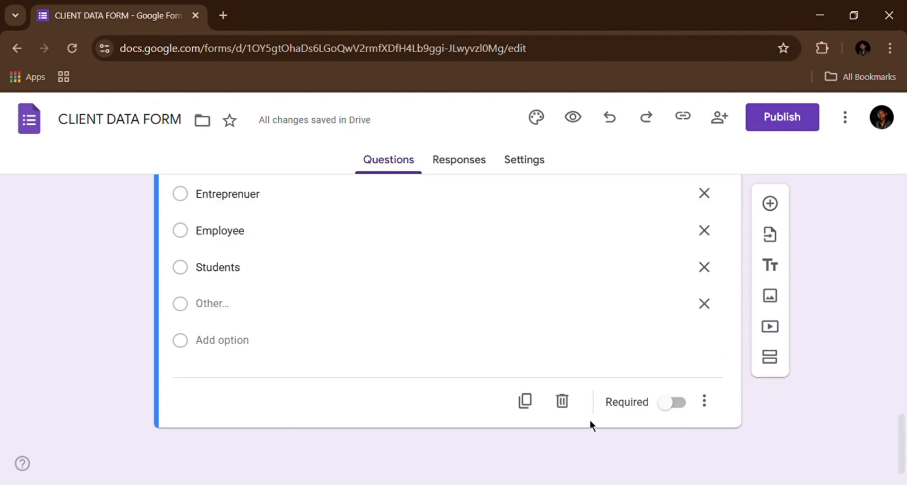
# Make the "Work type" question required, preview the whole form, and return to the form editor
pyautogui.click(676, 402)
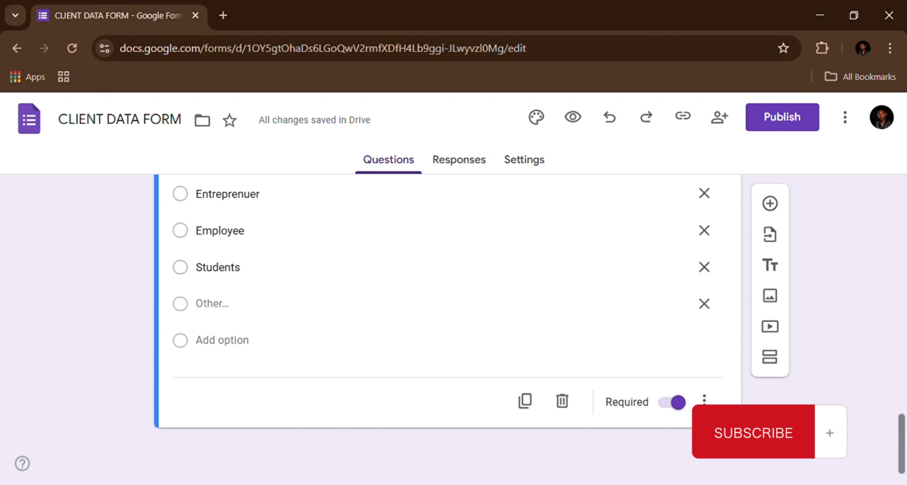
pyautogui.moveTo(900, 433); pyautogui.dragTo(899, 197)
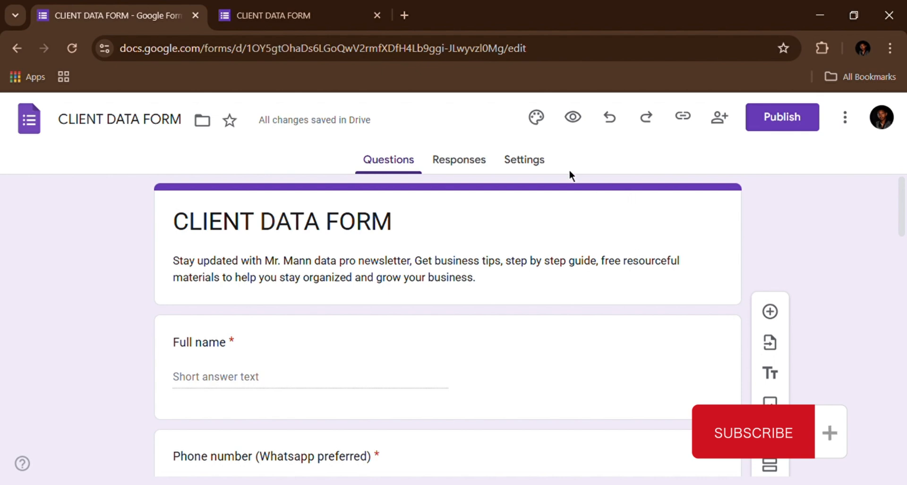
pyautogui.click(582, 134)
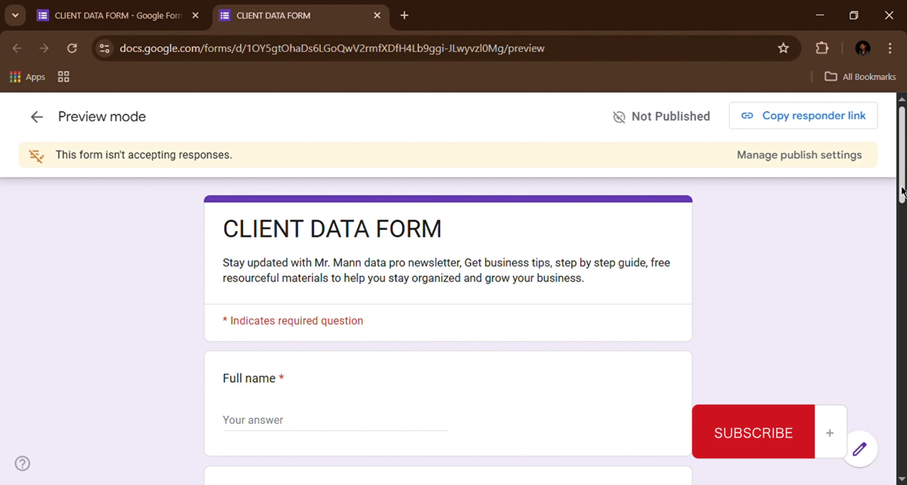
pyautogui.moveTo(903, 191); pyautogui.dragTo(893, 136)
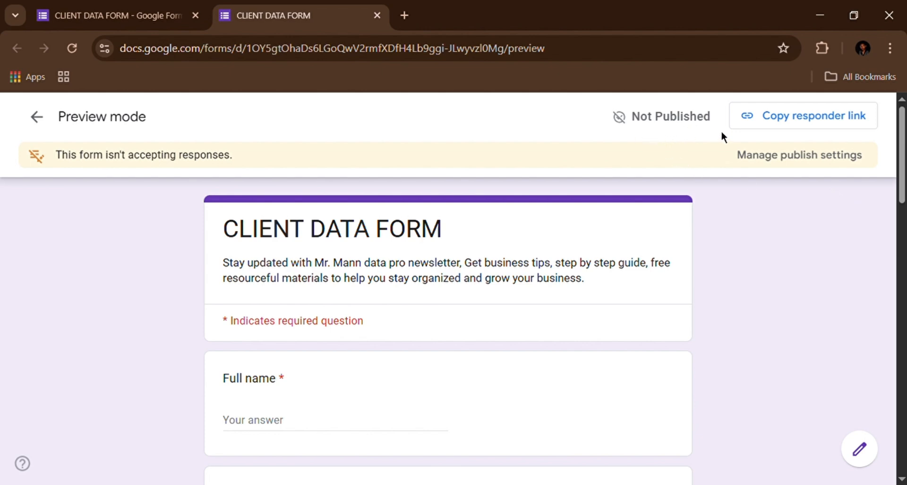
pyautogui.click(117, 16)
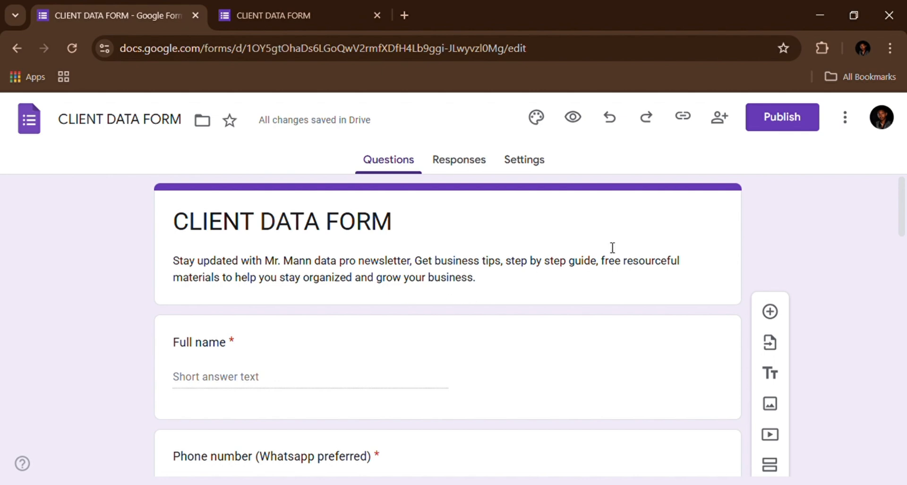
# Try green as the form's theme color and switch it to orange
pyautogui.click(540, 121)
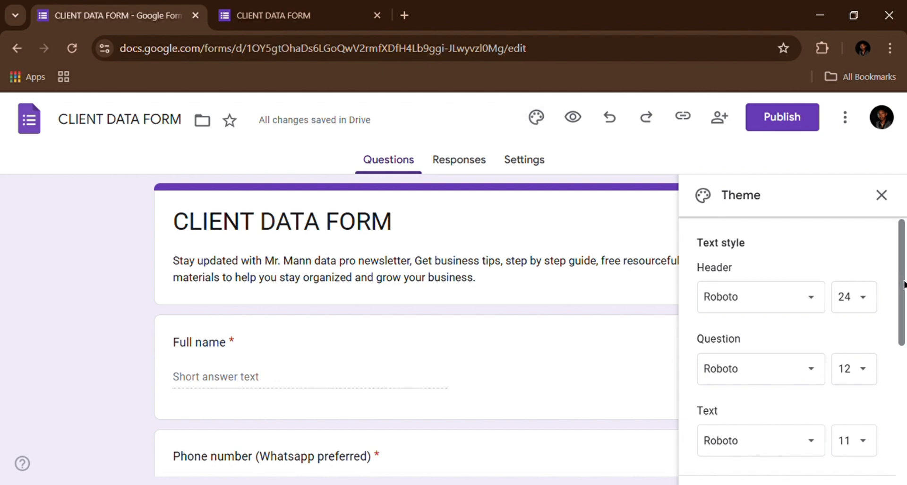
pyautogui.moveTo(905, 284); pyautogui.dragTo(904, 404)
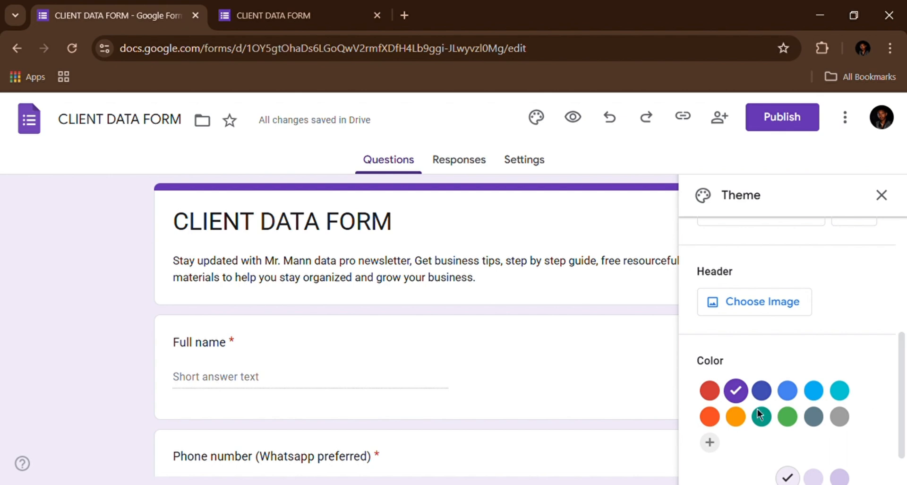
pyautogui.click(790, 418)
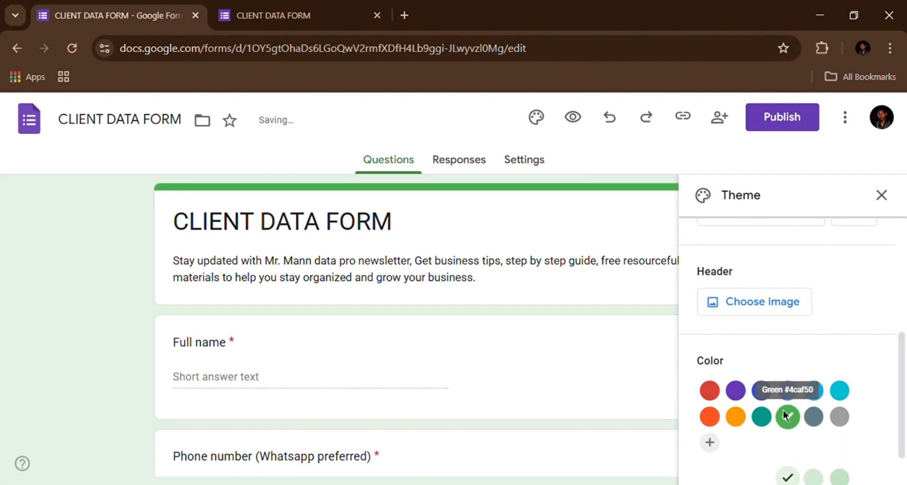
pyautogui.click(737, 417)
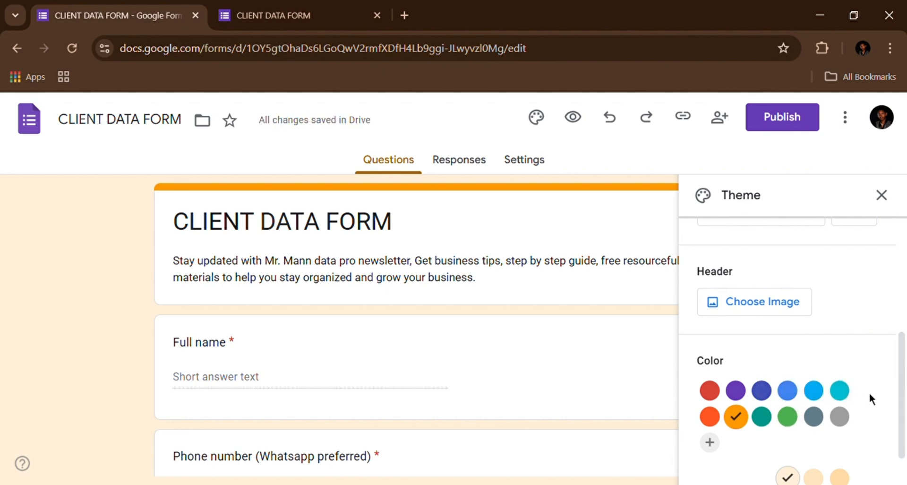
# Insert the purple snowflake image from the Work and School themes as the form's header and close the theme settings
pyautogui.click(772, 308)
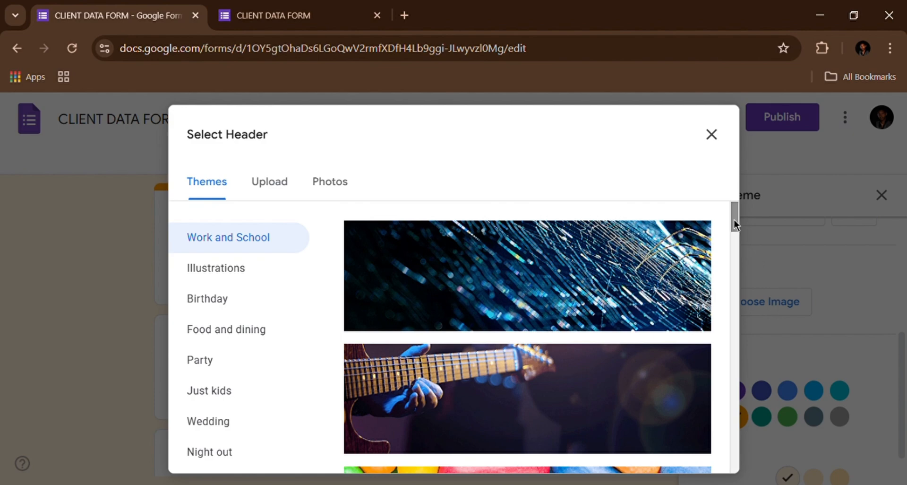
pyautogui.moveTo(734, 220)
pyautogui.mouseDown()
pyautogui.moveTo(744, 283)
pyautogui.moveTo(735, 292)
pyautogui.moveTo(735, 389)
pyautogui.moveTo(734, 368)
pyautogui.mouseUp()
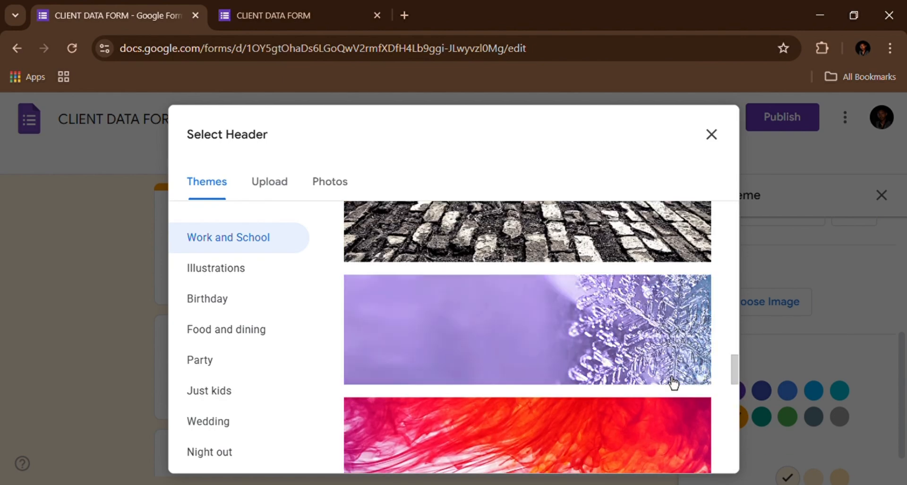
pyautogui.click(614, 366)
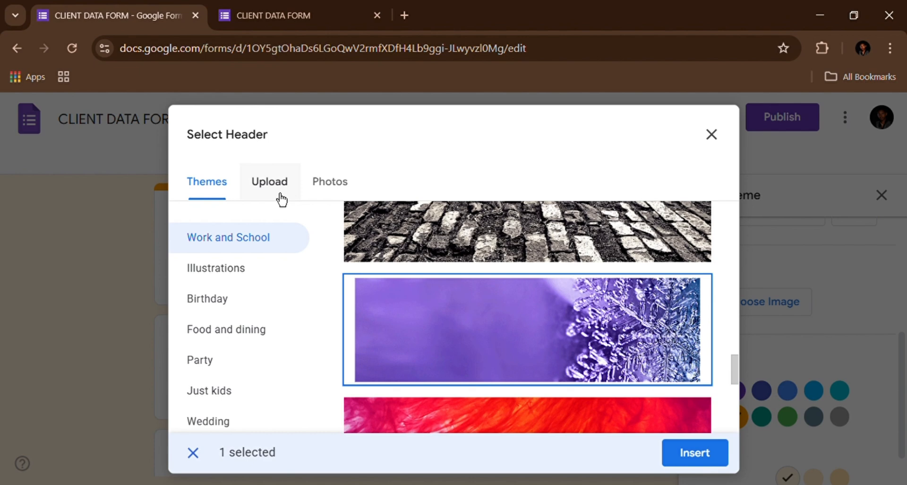
pyautogui.click(695, 453)
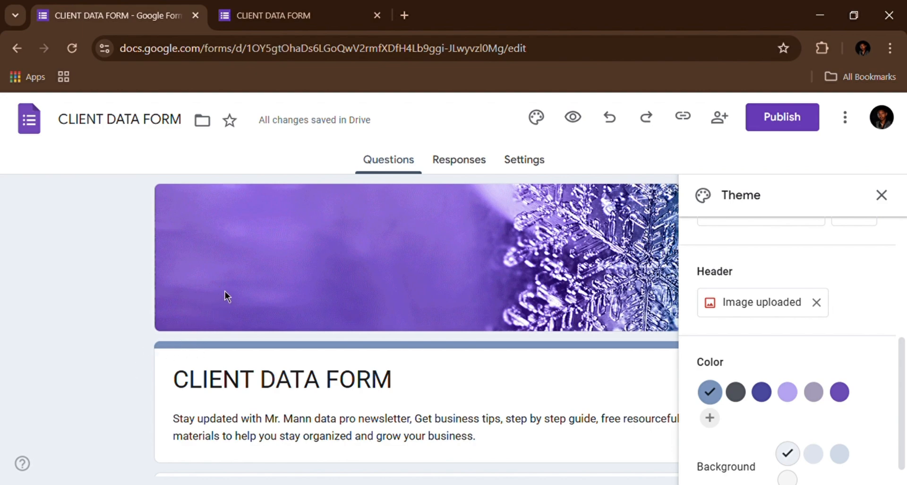
pyautogui.click(881, 194)
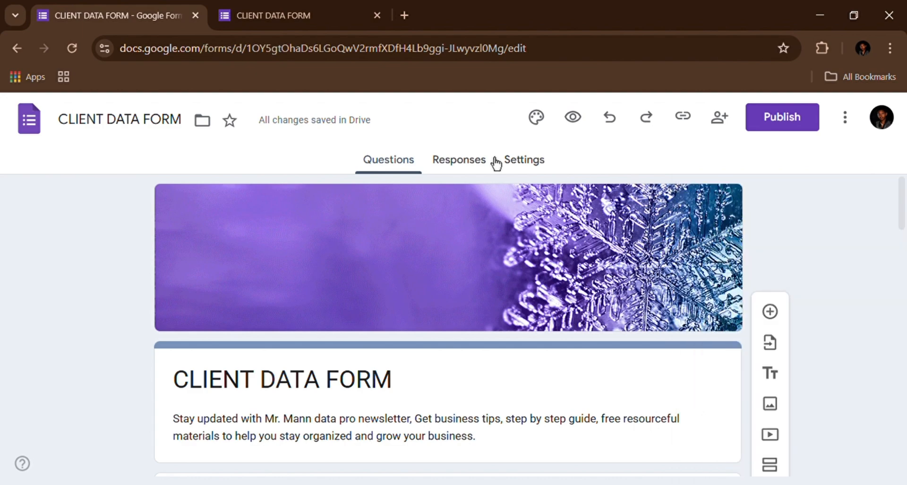
# Preview the form with its header image and return to the form editor
pyautogui.click(582, 127)
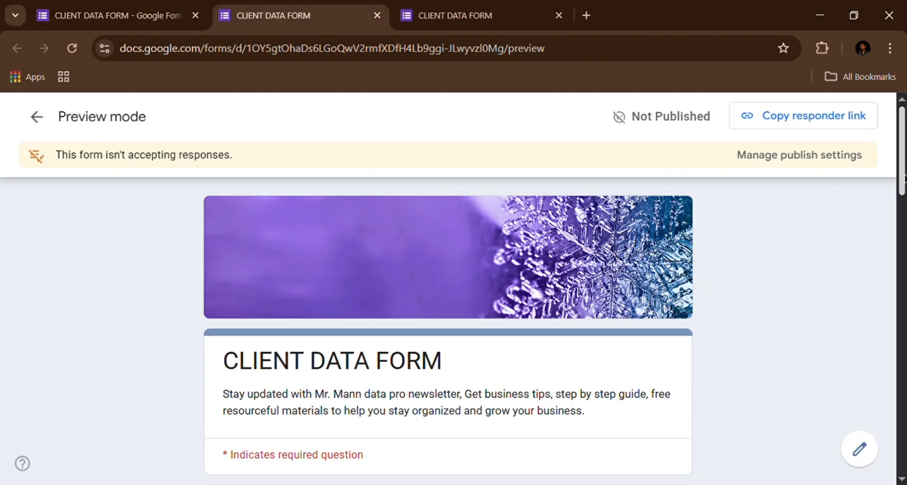
pyautogui.moveTo(902, 174)
pyautogui.mouseDown()
pyautogui.moveTo(902, 225)
pyautogui.moveTo(898, 177)
pyautogui.mouseUp()
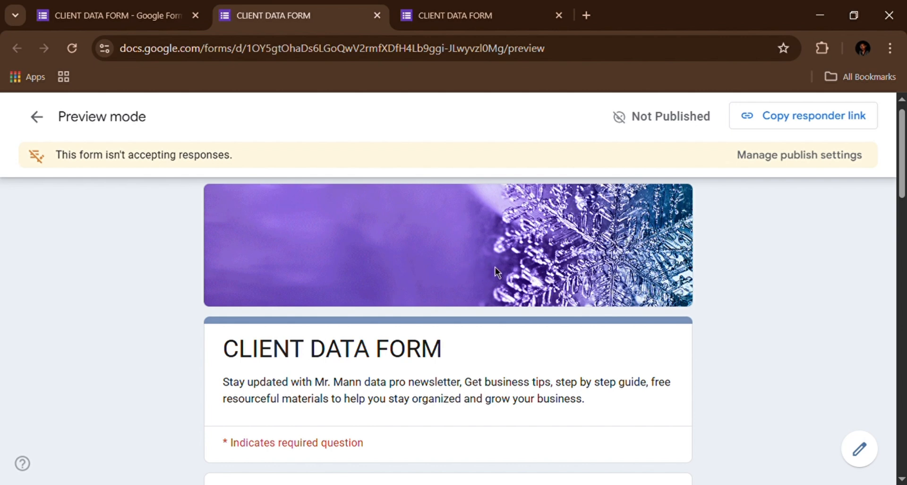
pyautogui.click(153, 15)
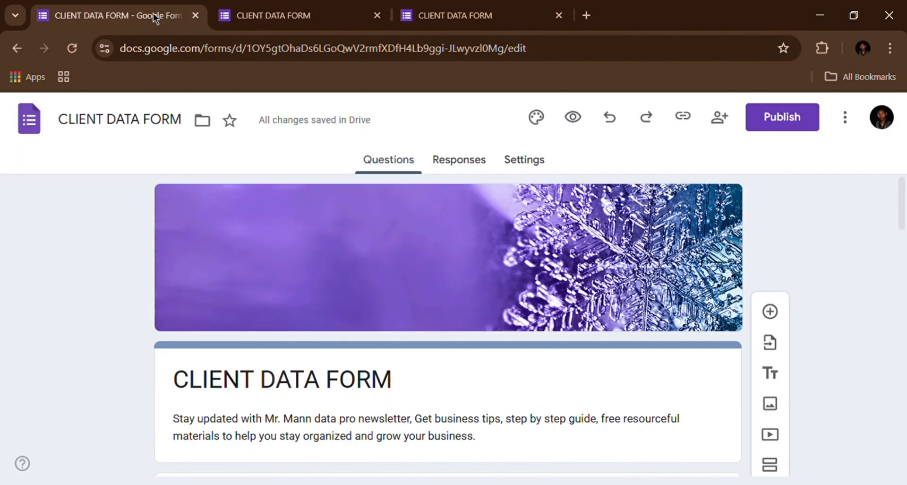
# Publish the form to anyone with the link and copy its shortened responder link
pyautogui.click(772, 119)
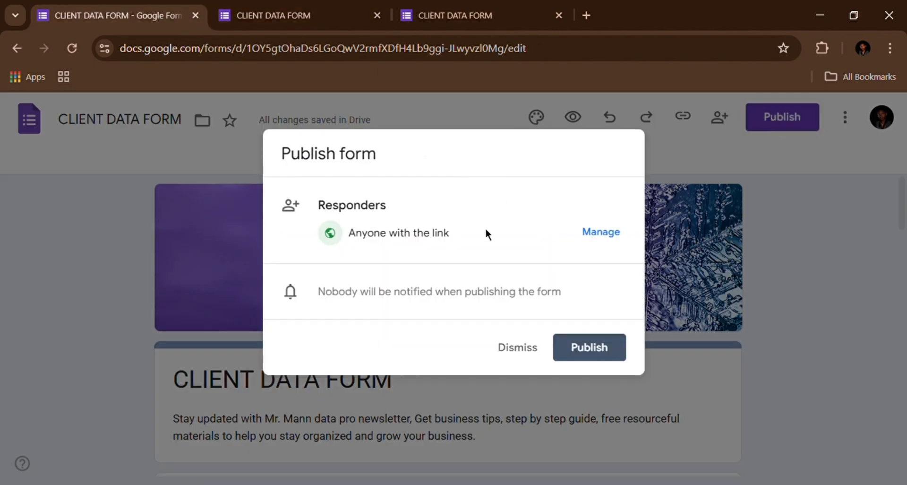
pyautogui.click(589, 348)
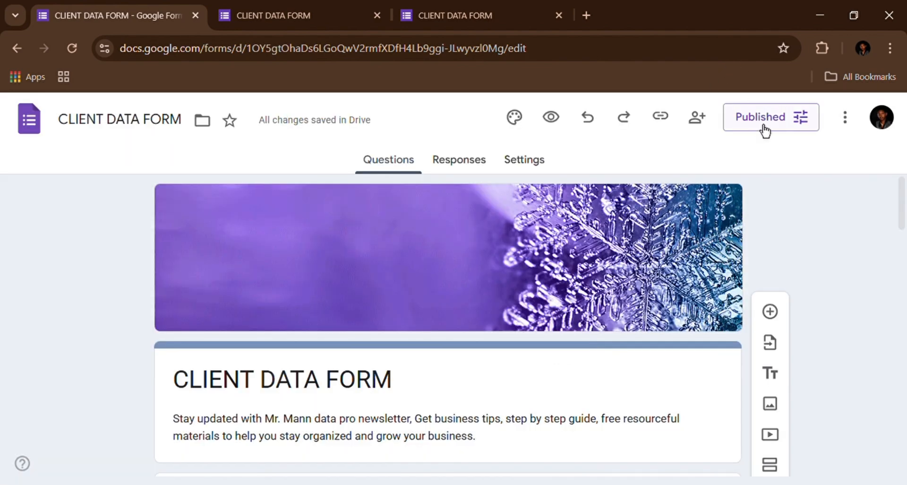
pyautogui.click(668, 129)
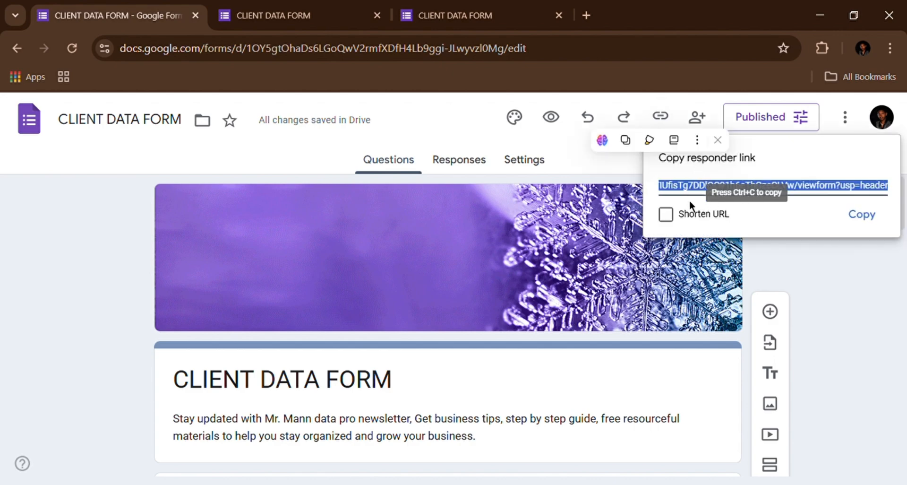
pyautogui.click(671, 220)
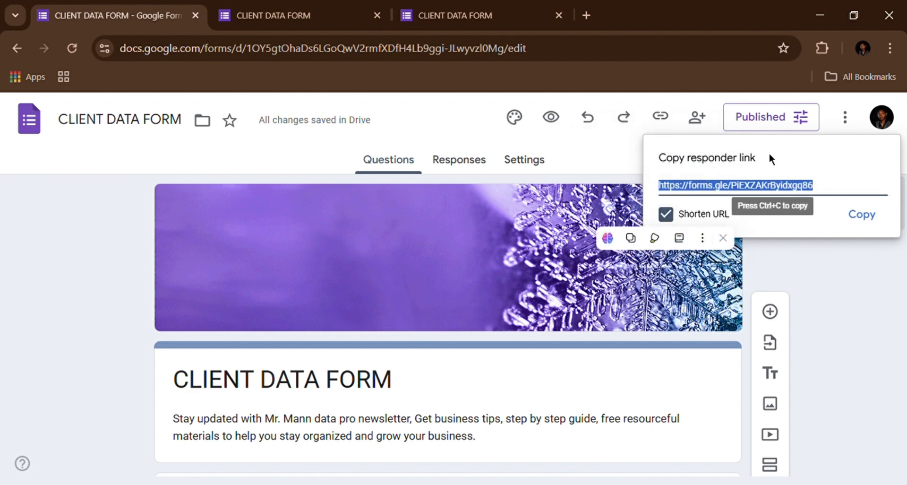
pyautogui.click(871, 226)
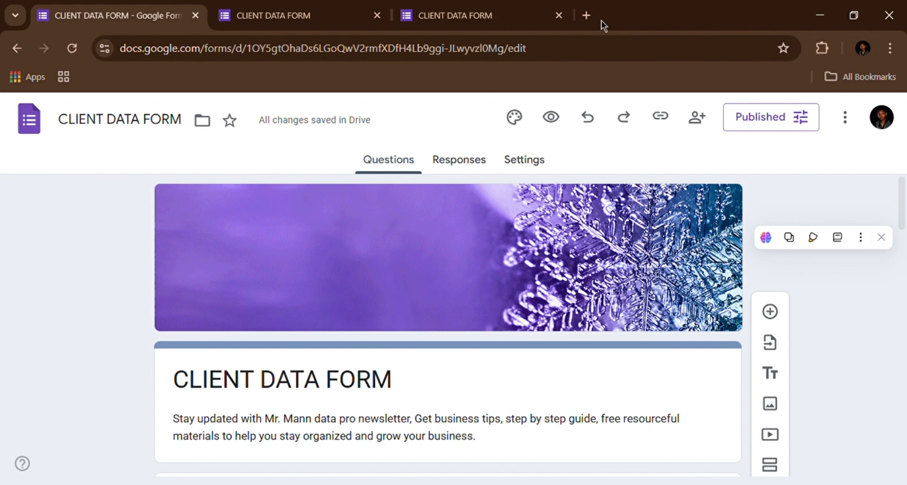
# Show the form's responses and open the choice of a destination spreadsheet for them
pyautogui.click(476, 171)
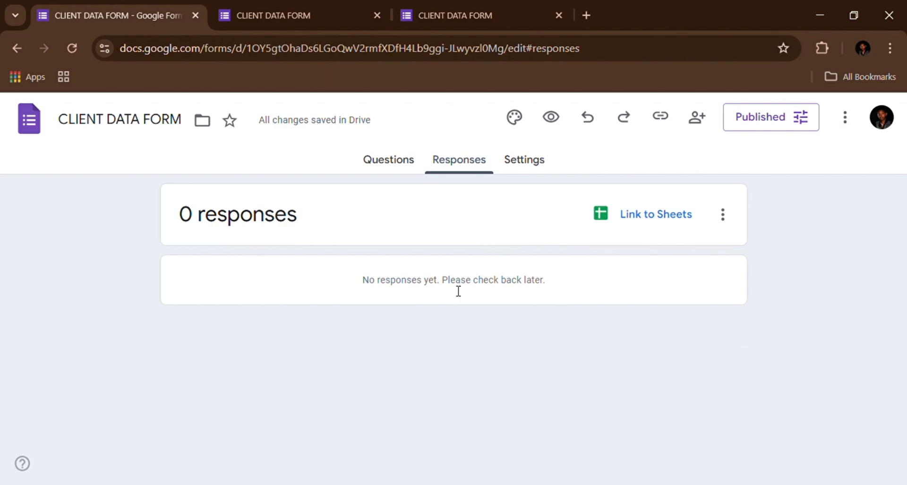
pyautogui.click(641, 234)
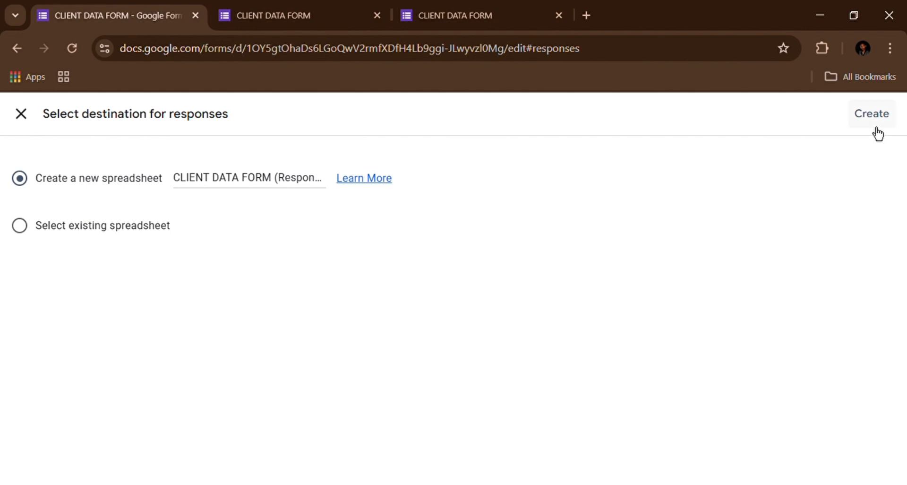
# Open the published form in a new browser tab using the copied responder link and look it over
pyautogui.click(459, 19)
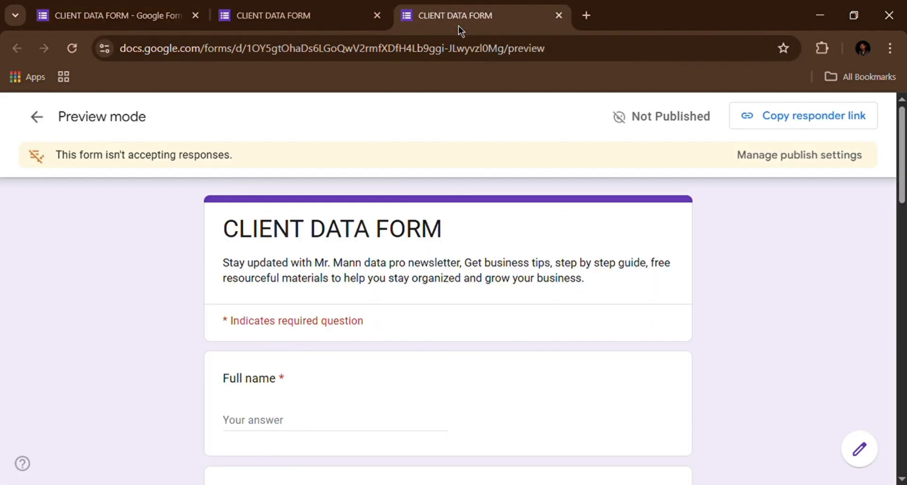
pyautogui.hotkey('ctrl', 't')
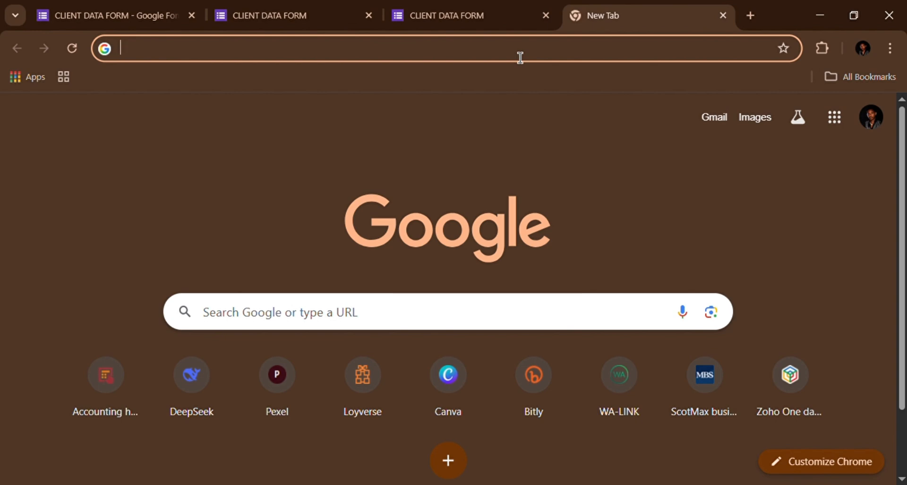
pyautogui.hotkey('ctrl', 'v')
pyautogui.press('Return')
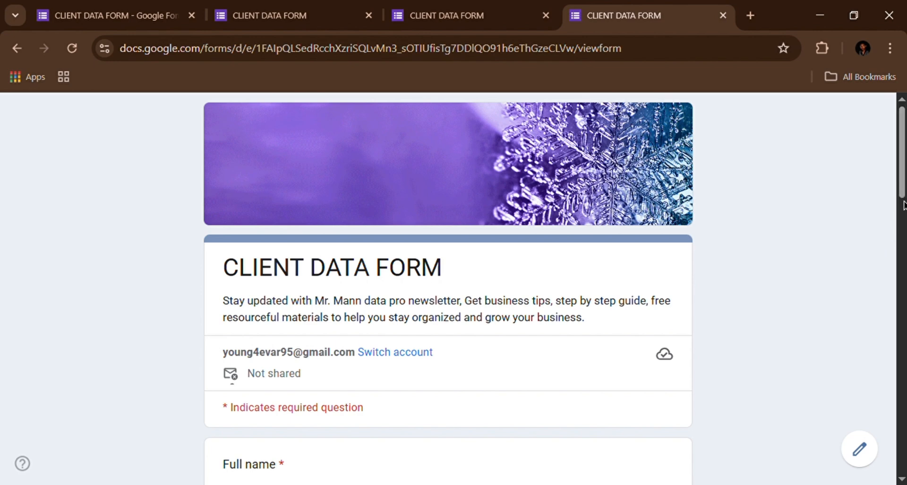
pyautogui.scroll(-5, 903, 208)
pyautogui.scroll(3, 900, 215)
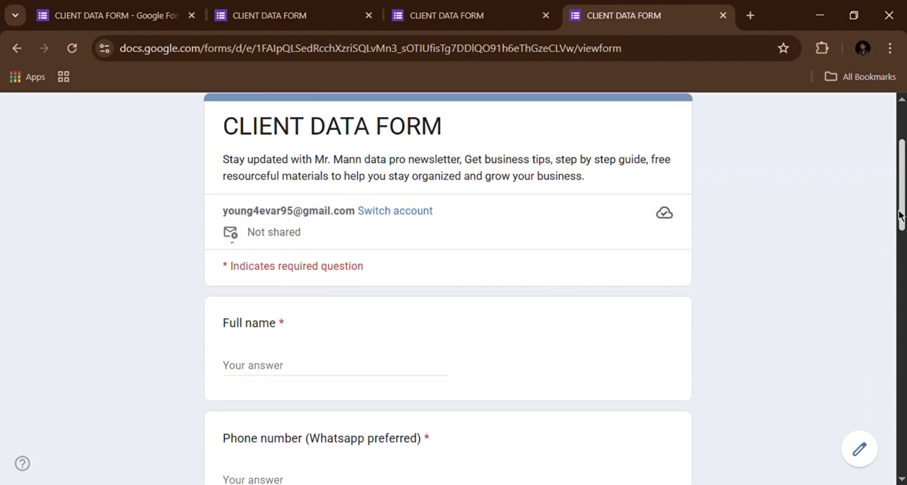
# Fill in the respondent's full name and phone number in the published form
pyautogui.scroll(-2, 900, 222)
pyautogui.click(246, 298)
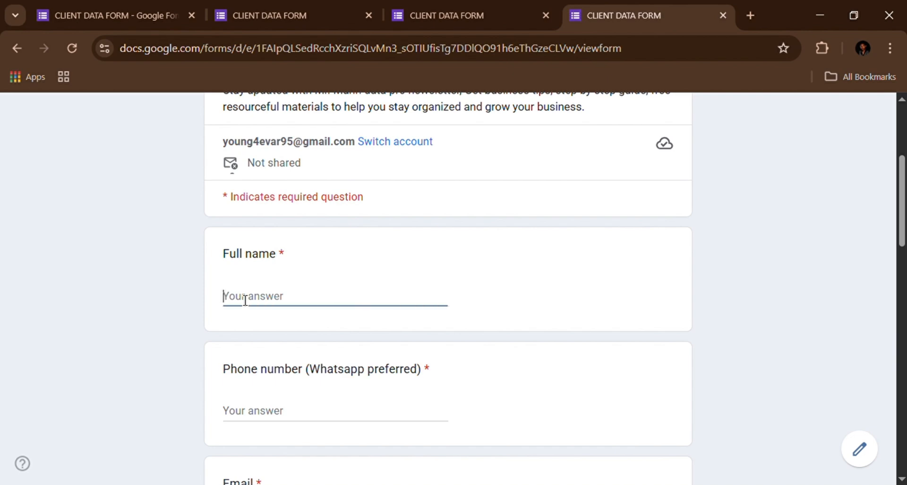
pyautogui.write('abc')
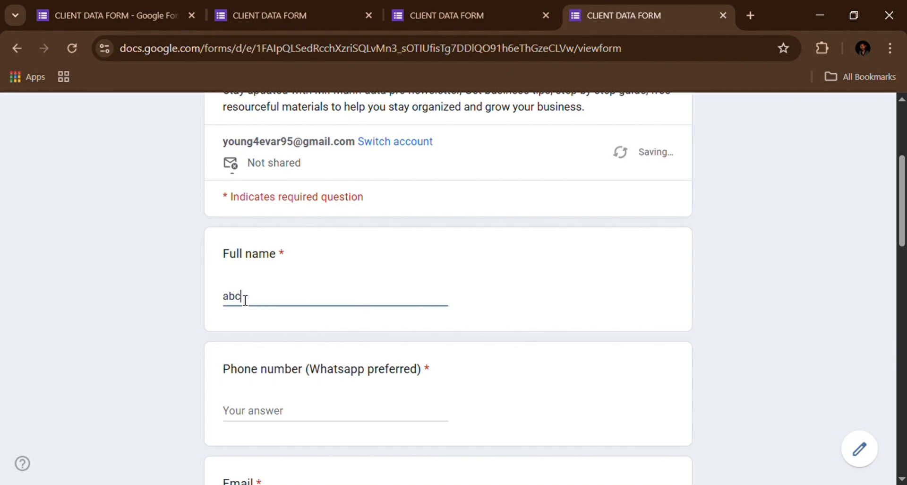
pyautogui.click(262, 415)
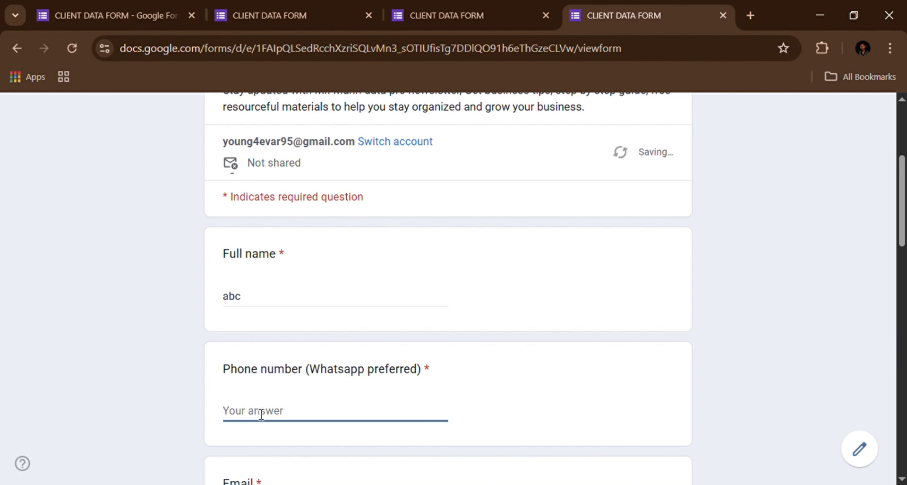
pyautogui.write('2555555')
# Fill in the respondent's e-mail address in the Email question
pyautogui.scroll(-5, 261, 414)
pyautogui.click(242, 295)
pyautogui.write('ac')
pyautogui.write('c@')
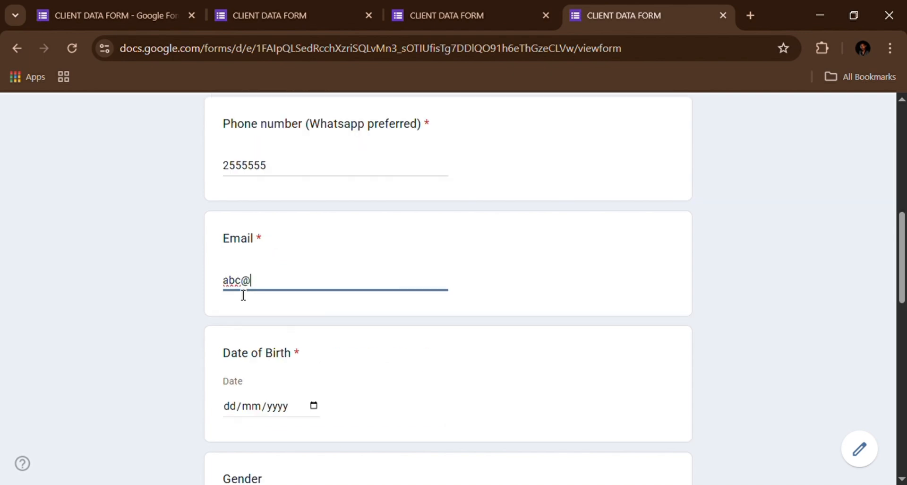
pyautogui.write('def,com')
# Enter the respondent's date of birth and choose Female for the Gender question
pyautogui.click(239, 405)
pyautogui.write('01042025')
pyautogui.scroll(-6, 236, 330)
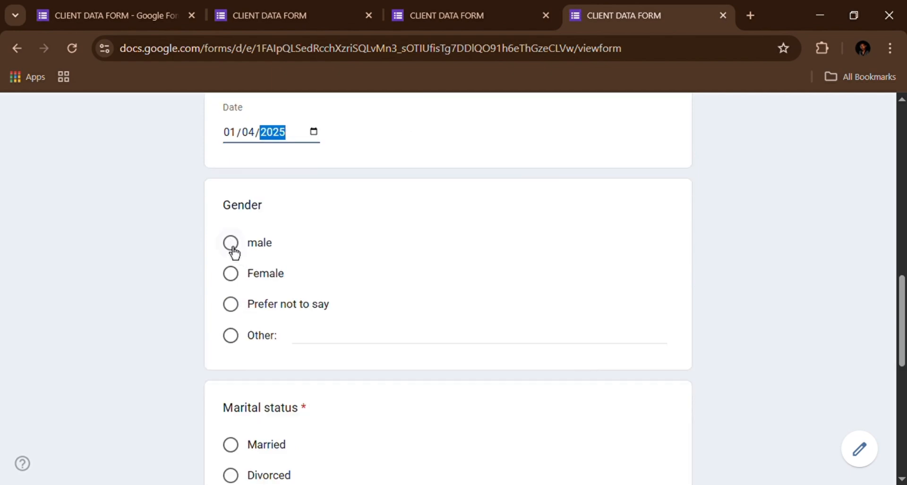
pyautogui.click(232, 274)
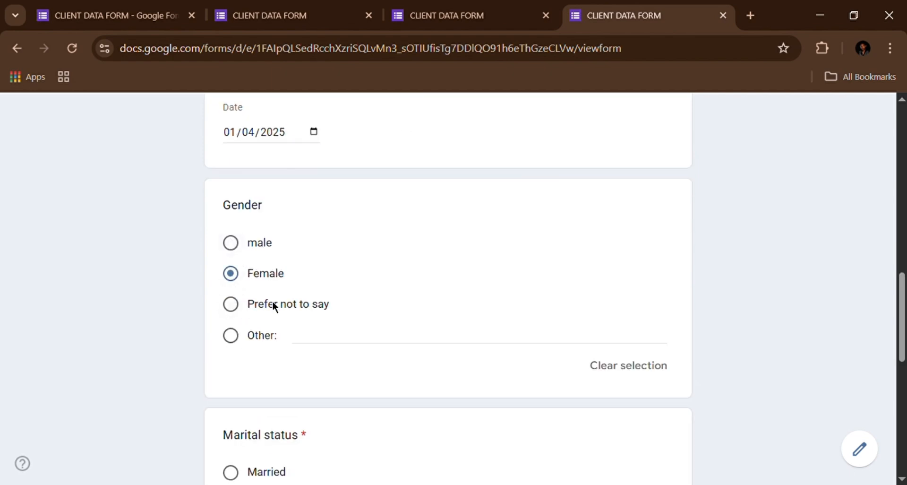
pyautogui.scroll(-3, 351, 326)
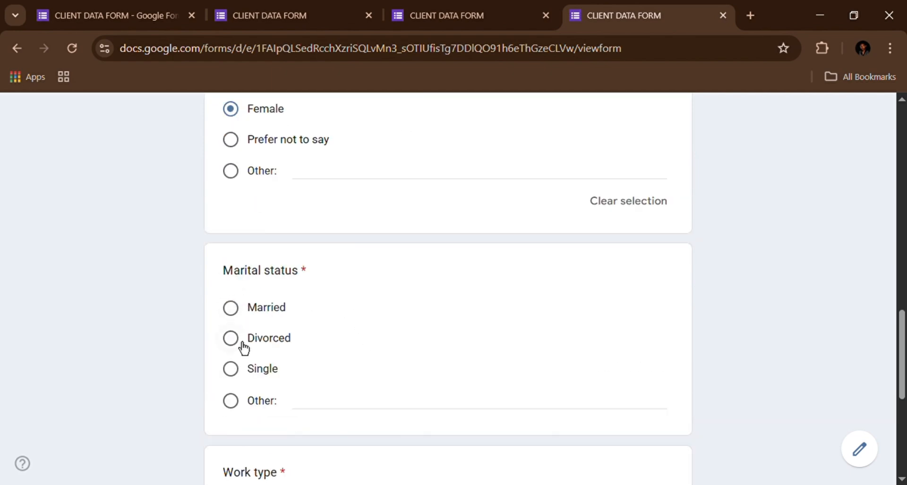
# Choose Single for Marital status and Entreprenuer for Work type, and submit the response
pyautogui.click(231, 368)
pyautogui.scroll(-4, 451, 376)
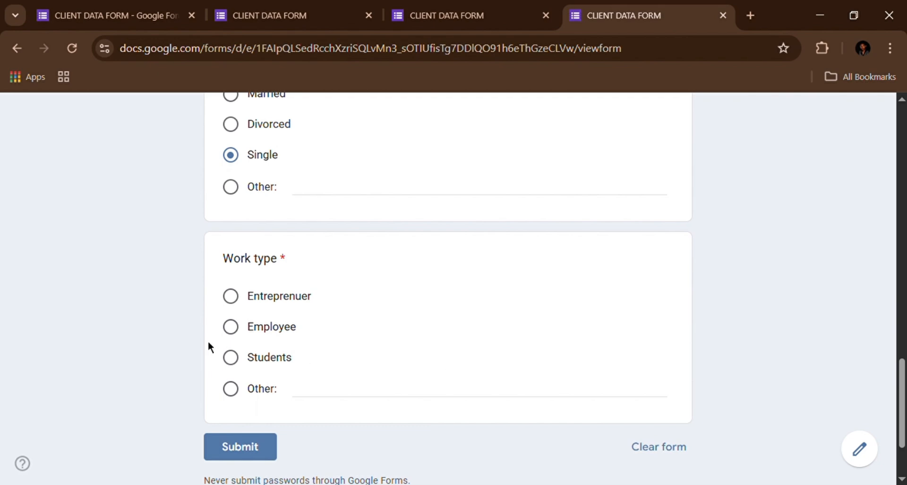
pyautogui.click(230, 296)
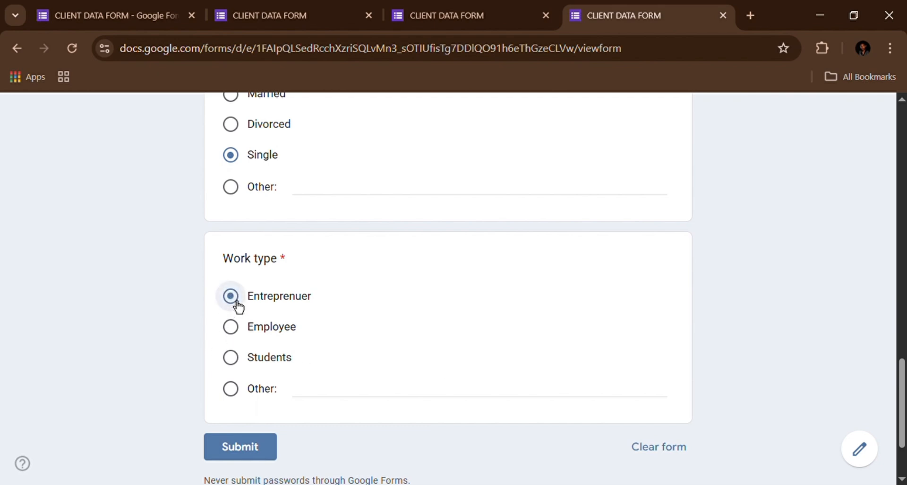
pyautogui.click(238, 445)
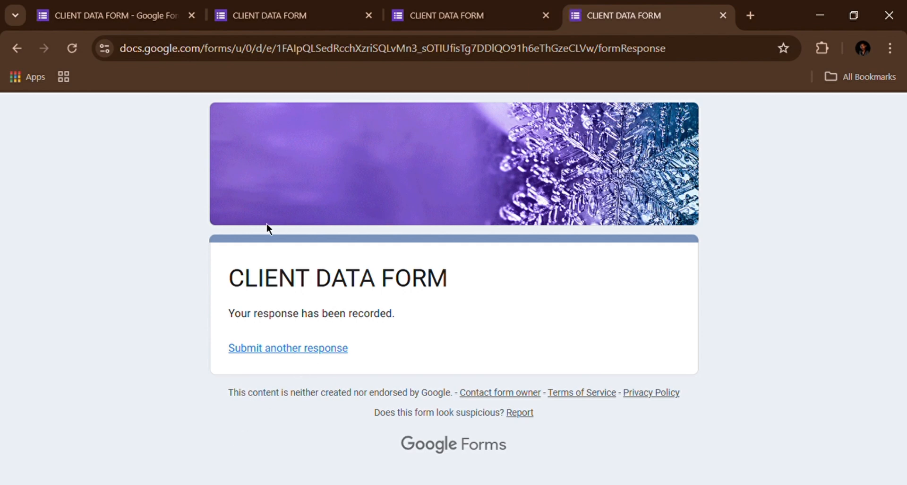
# Return to the form editor, dismiss the response destination dialog and review the summary of submitted answers
pyautogui.click(121, 17)
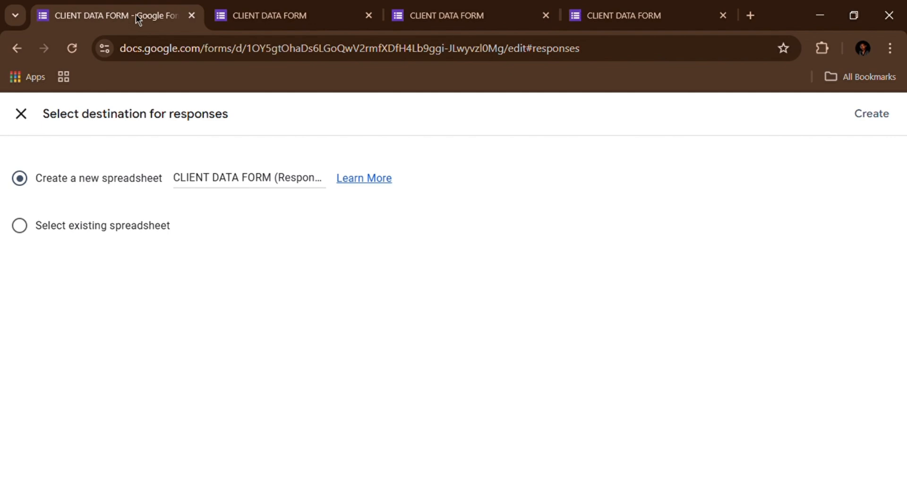
pyautogui.click(27, 125)
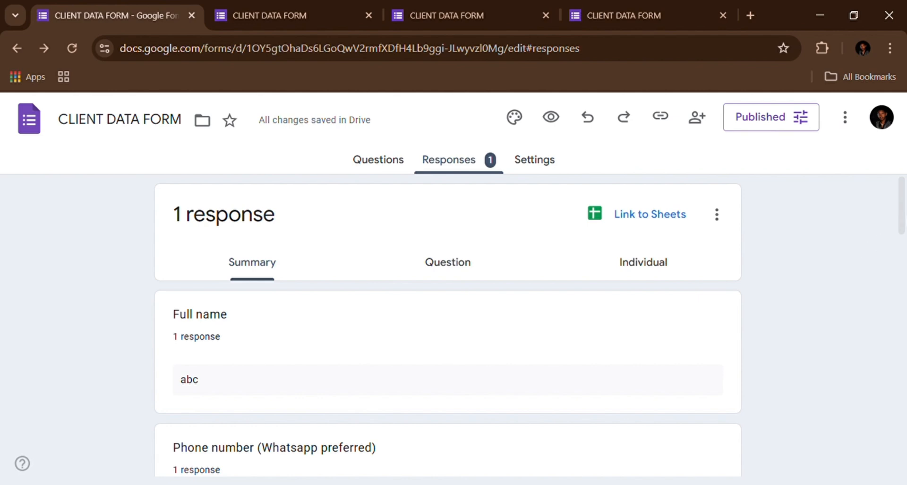
pyautogui.click(378, 166)
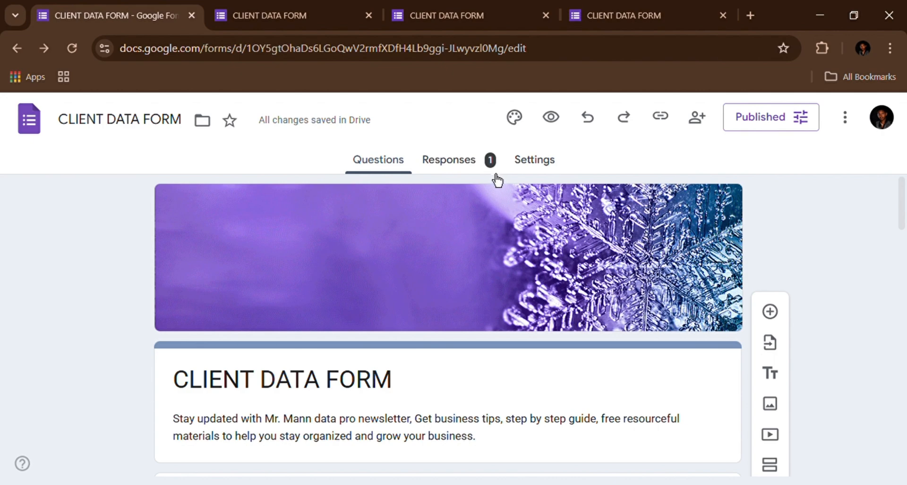
pyautogui.click(468, 174)
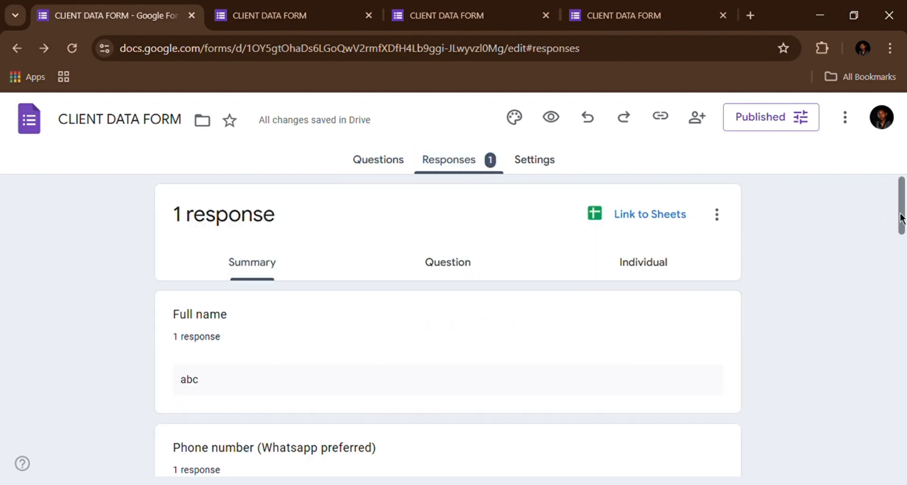
pyautogui.moveTo(901, 218); pyautogui.dragTo(902, 335)
pyautogui.scroll(10, 656, 228)
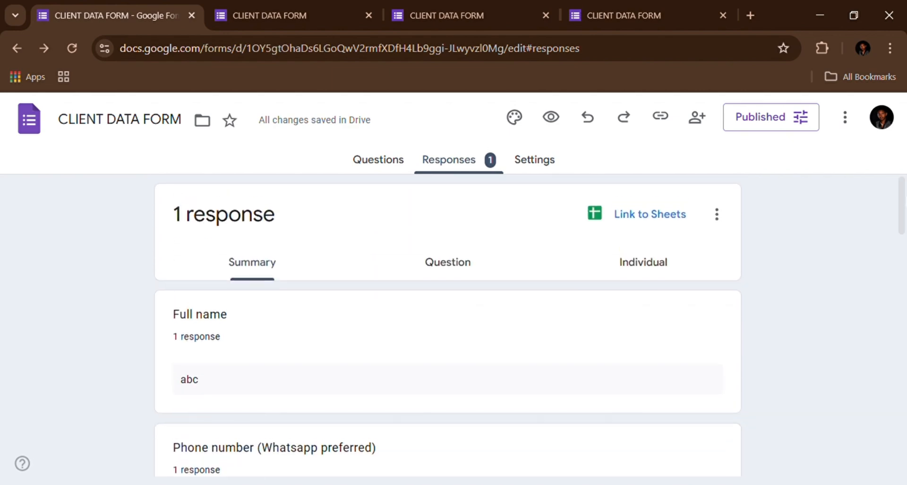
# Link the form's responses to a new spreadsheet named CLIENT DATA FORM (Responses) and look over the recorded row
pyautogui.click(643, 225)
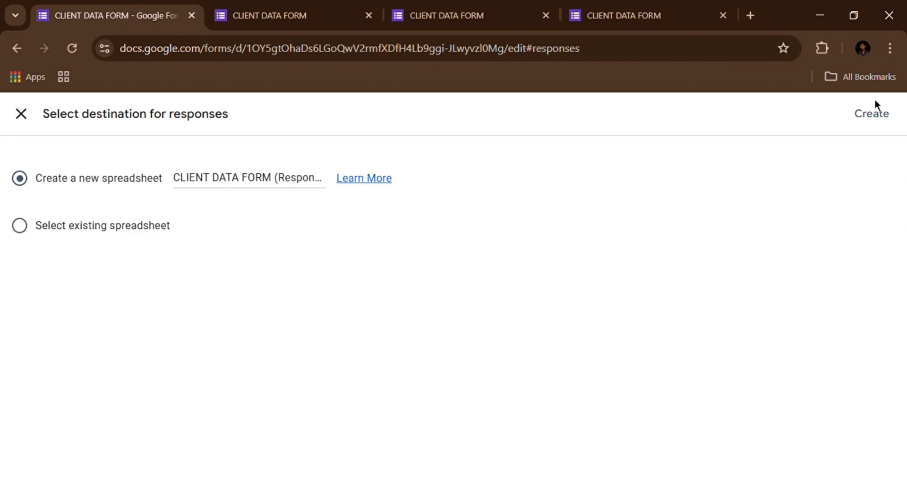
pyautogui.click(875, 129)
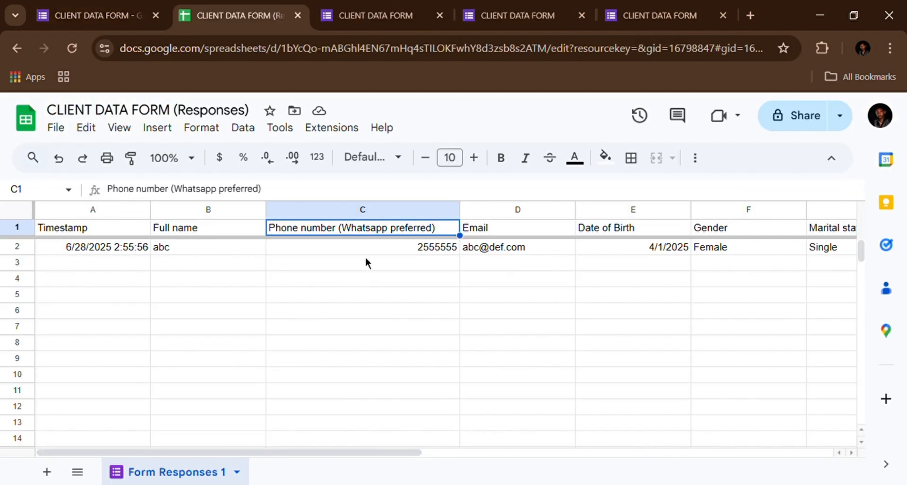
pyautogui.click(126, 228)
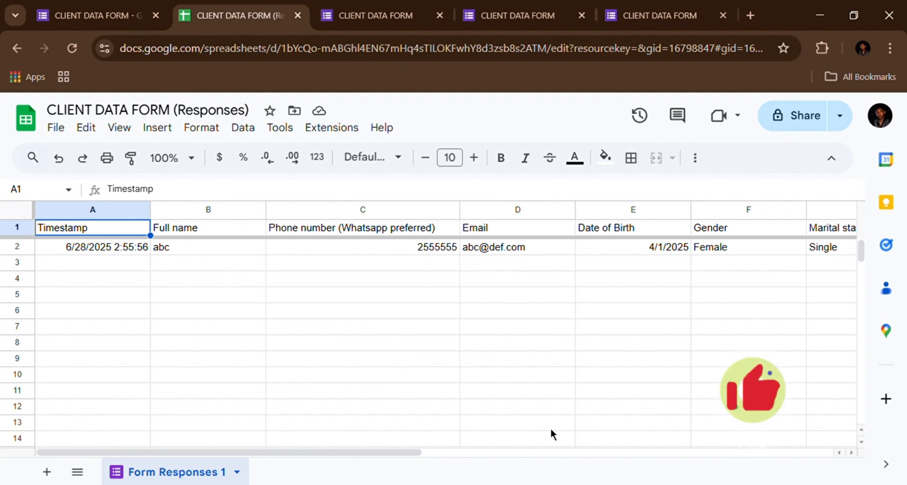
pyautogui.click(851, 452)
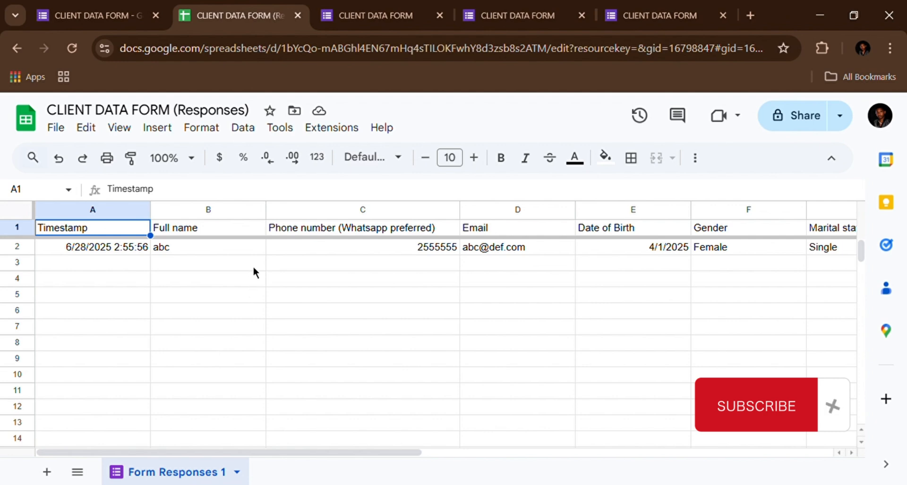
# Return to the CLIENT DATA FORM questions and look at the Subscription for email newsletters form as an example
pyautogui.click(122, 20)
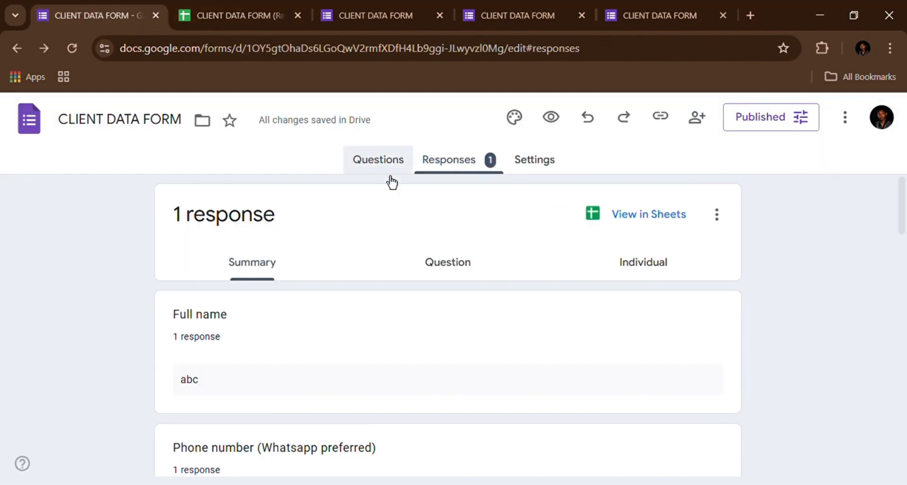
pyautogui.click(391, 177)
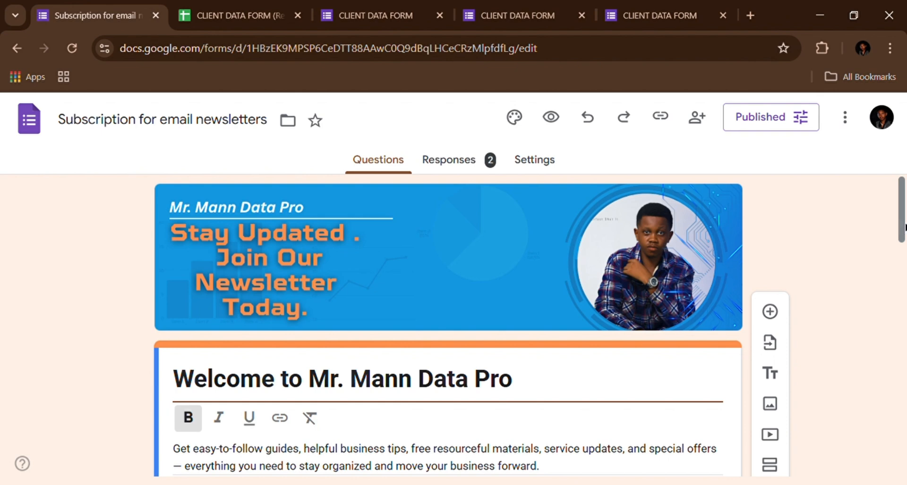
pyautogui.moveTo(903, 226)
pyautogui.mouseDown()
pyautogui.moveTo(903, 294)
pyautogui.moveTo(892, 223)
pyautogui.mouseUp()
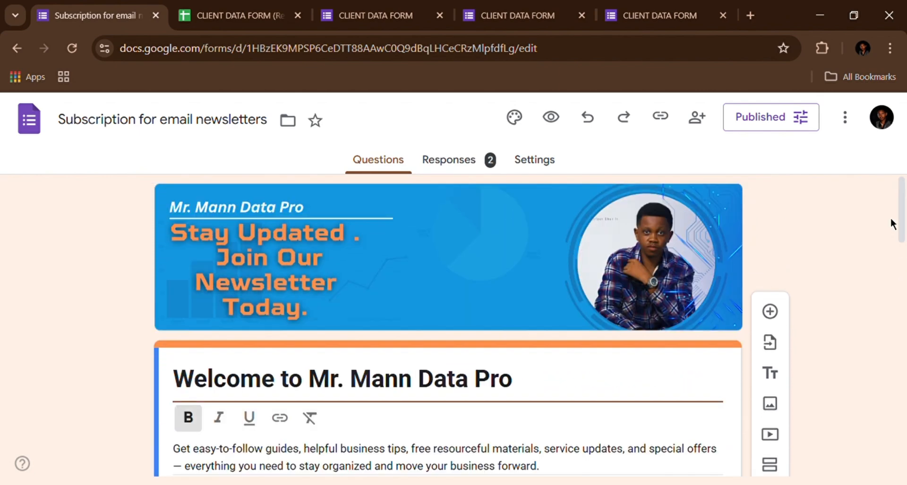